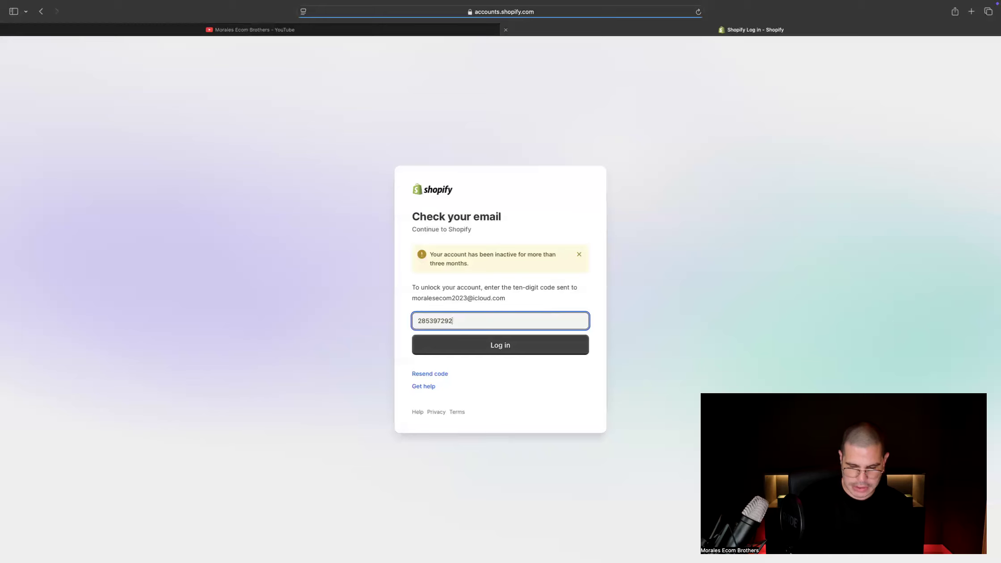
Submit the emailed verification code, confirm the flagged login as one's own, and accept the current security settings
{"action": "key", "text": "Return"}
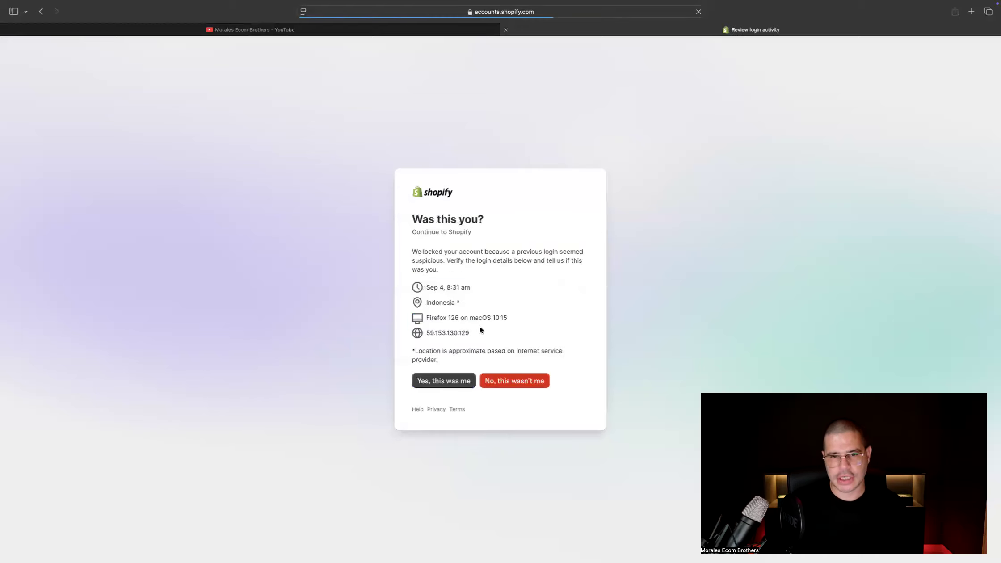
{"action": "left_click", "coordinate": [448, 384]}
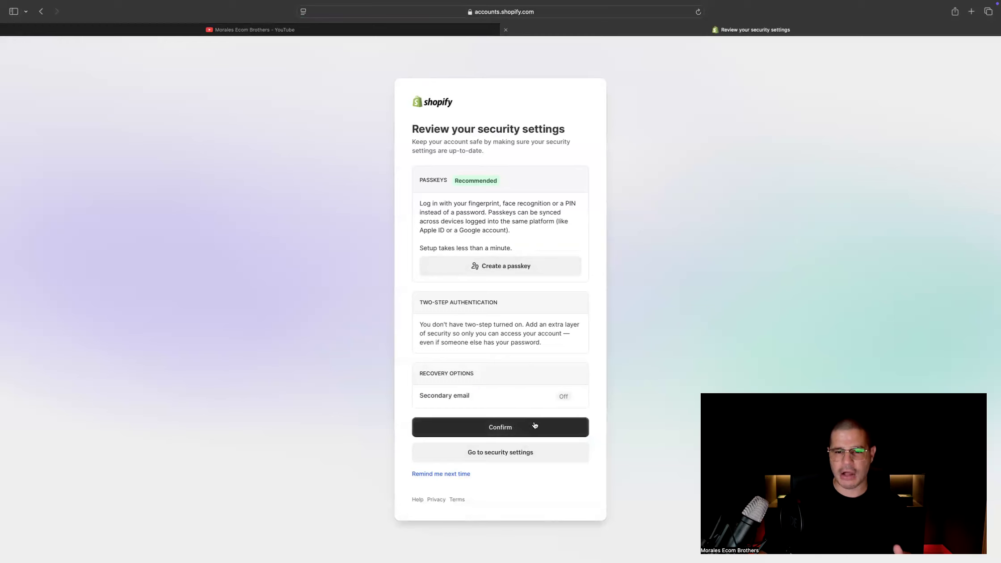
{"action": "left_click", "coordinate": [506, 431]}
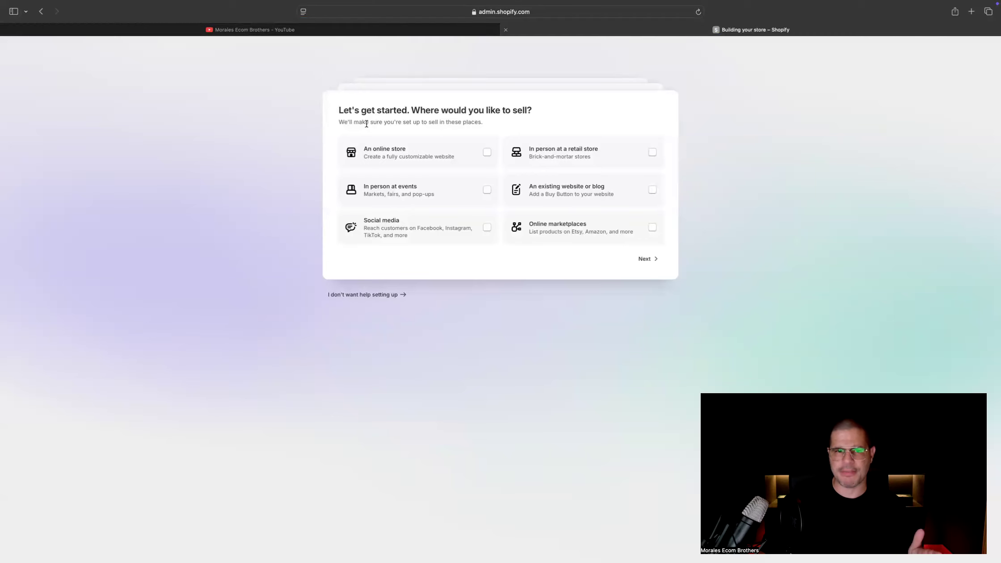
Answer the store setup questions with an online store, just starting out, and dropshipping products
{"action": "left_click", "coordinate": [385, 156]}
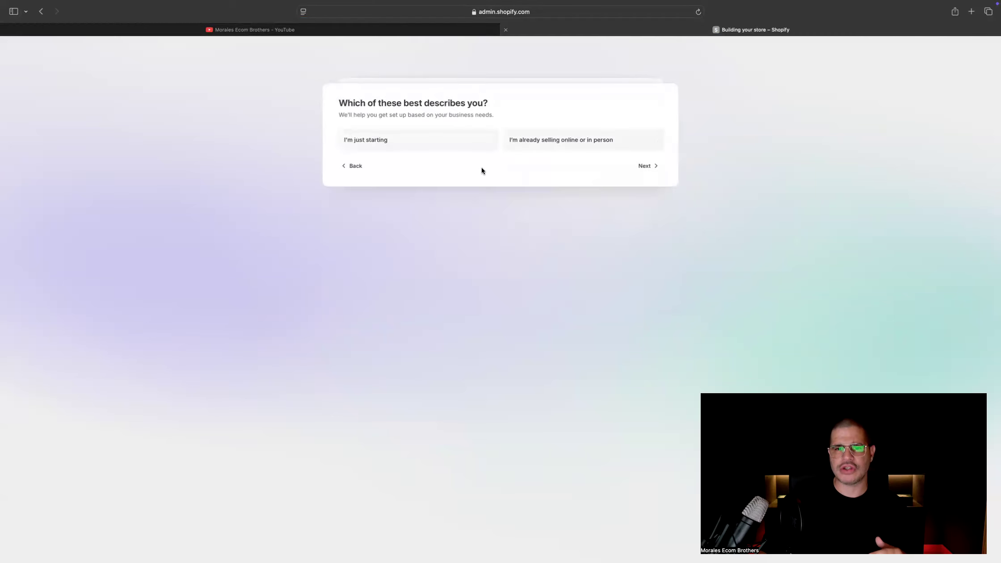
{"action": "left_click", "coordinate": [428, 149]}
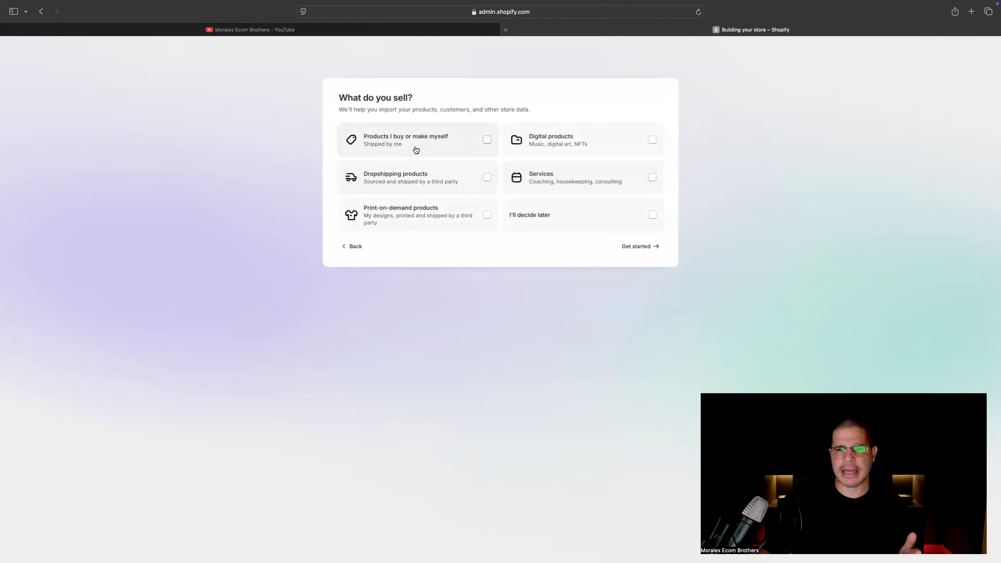
{"action": "left_click", "coordinate": [422, 177]}
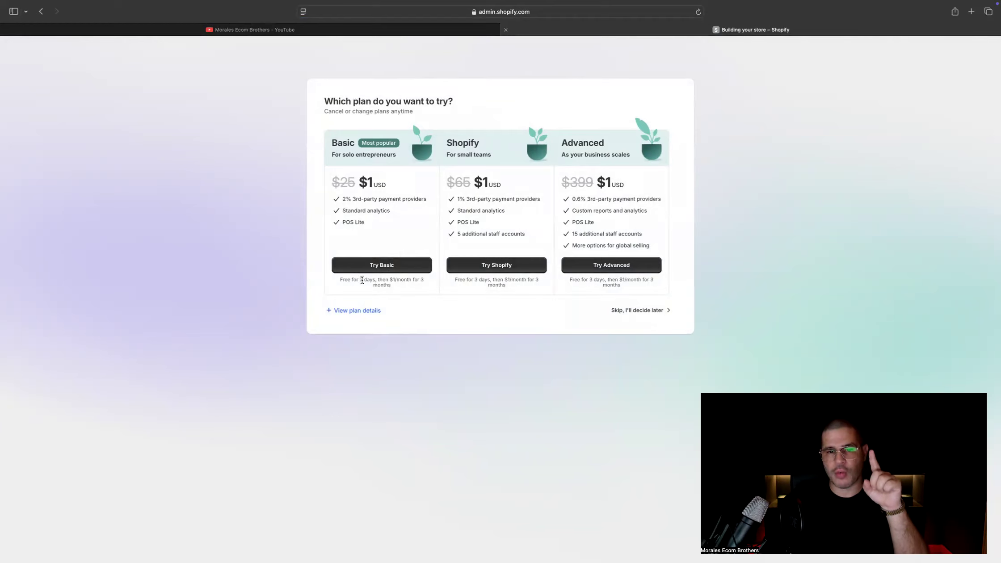
Review the Basic plan's trial terms and choose to try the Basic plan
{"action": "left_click_drag", "start_coordinate": [342, 280], "coordinate": [414, 283]}
{"action": "left_click", "coordinate": [355, 285]}
{"action": "left_click_drag", "start_coordinate": [340, 280], "coordinate": [413, 283]}
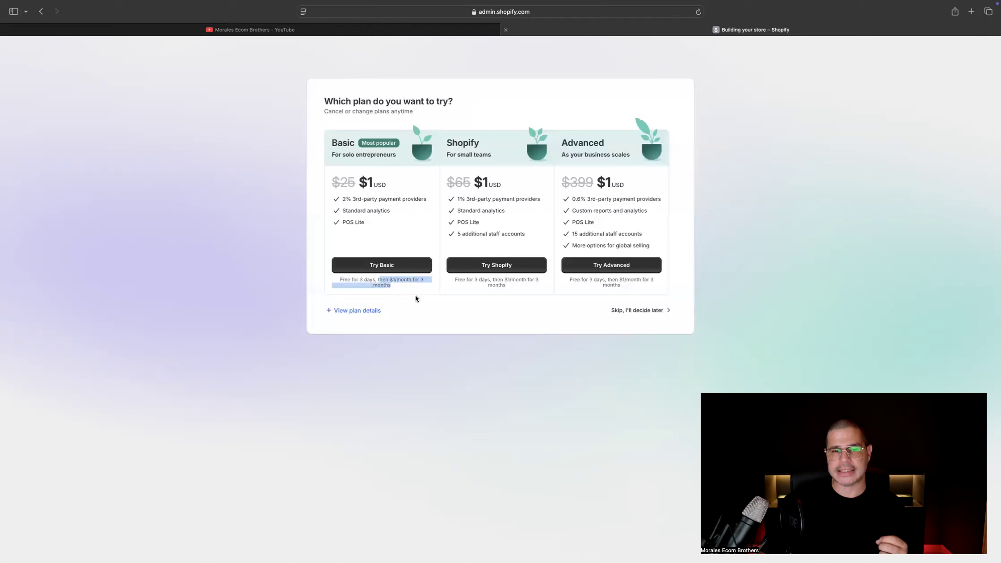
{"action": "left_click", "coordinate": [401, 267]}
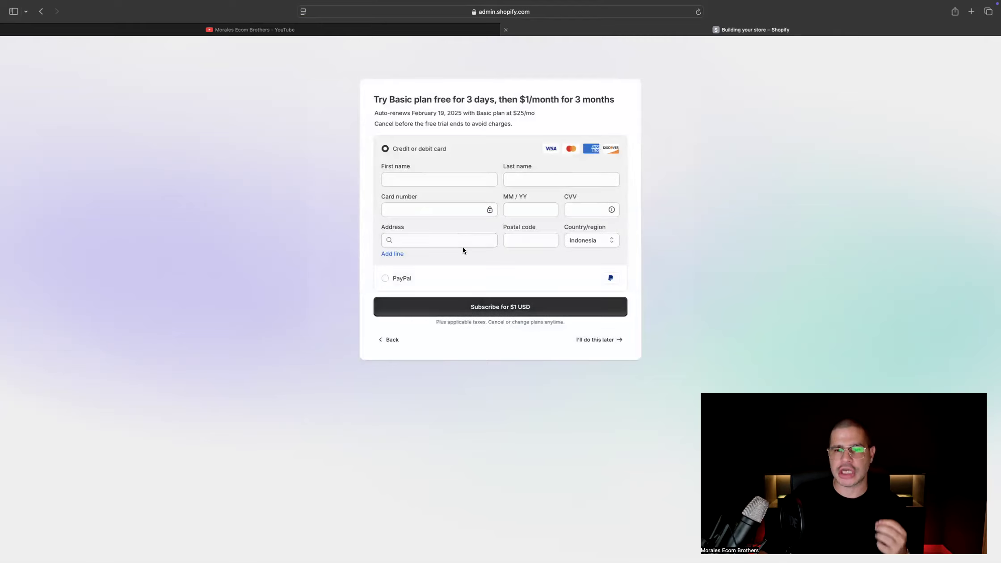
Look over the trial's payment form and postpone entering the payment details to reach the store admin
{"action": "scroll", "coordinate": [463, 249], "scroll_direction": "up", "scroll_amount": 5}
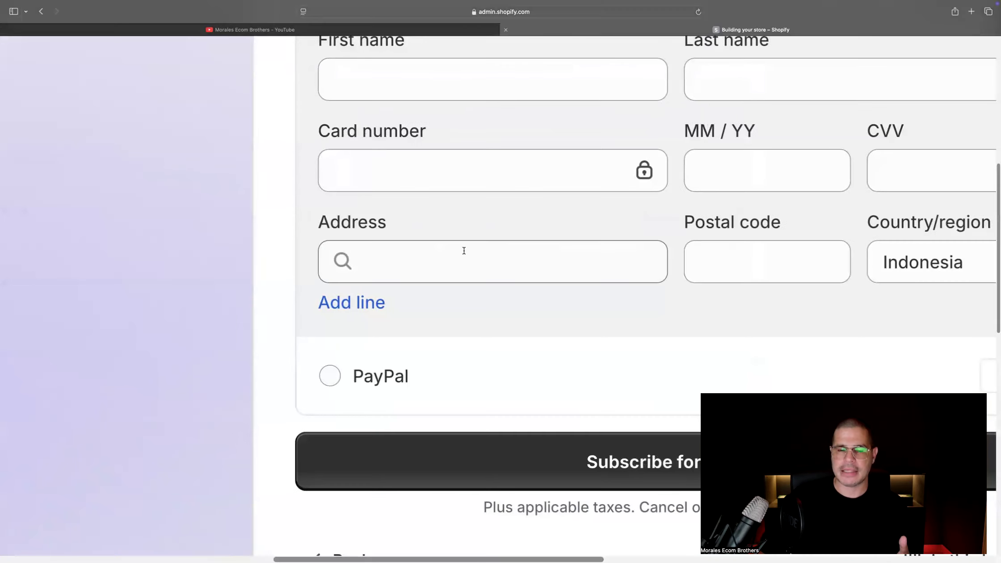
{"action": "left_click_drag", "start_coordinate": [404, 308], "coordinate": [311, 211]}
{"action": "scroll", "coordinate": [458, 501], "scroll_direction": "down", "scroll_amount": 10}
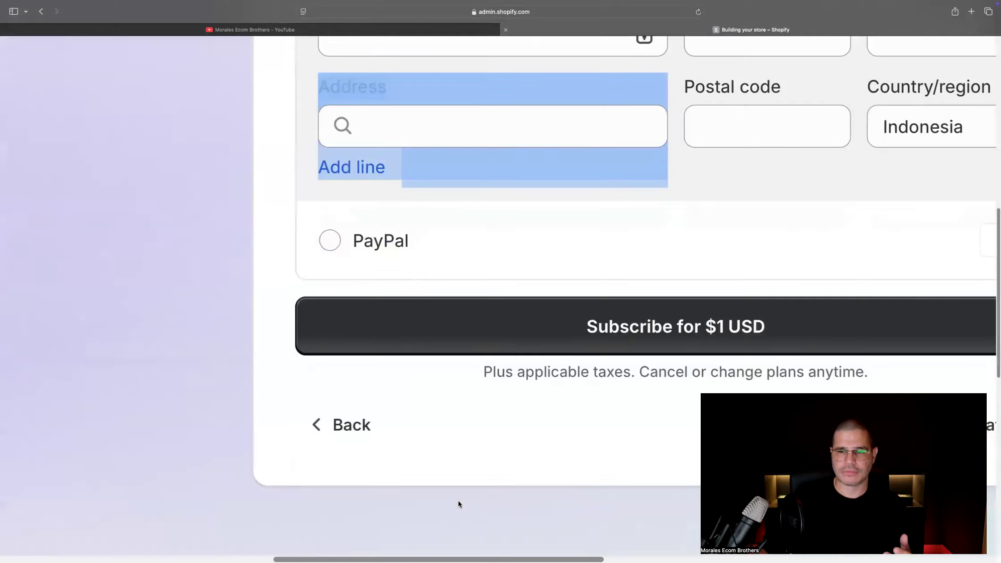
{"action": "left_click", "coordinate": [960, 194]}
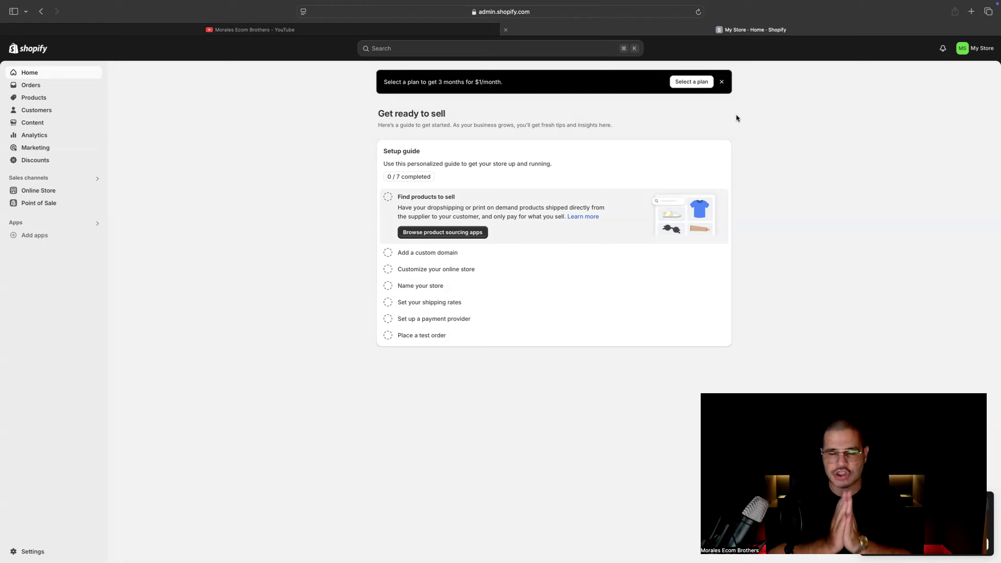
Open the online store's theme management, view the live storefront, and return to the themes
{"action": "left_click", "coordinate": [39, 192]}
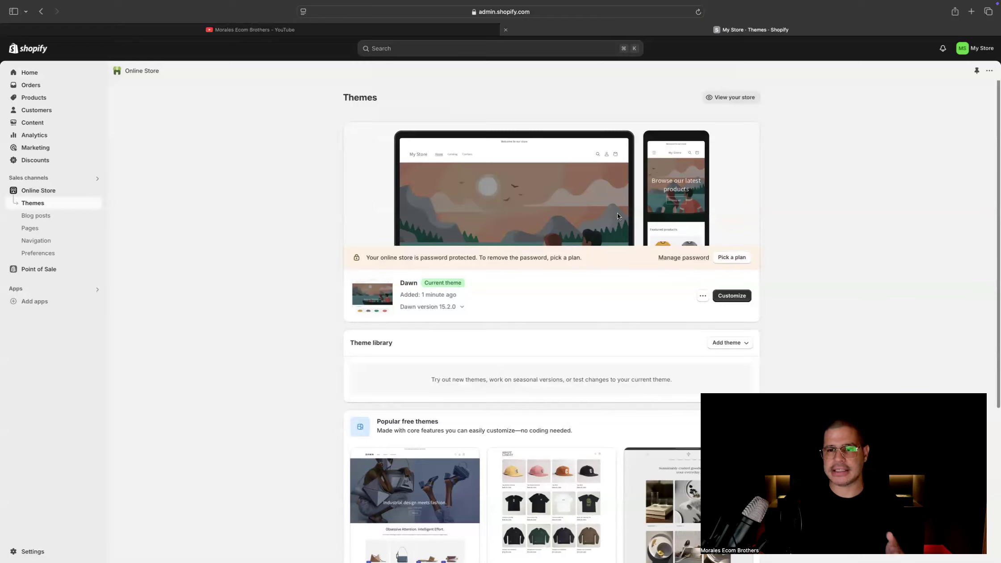
{"action": "left_click", "coordinate": [735, 98]}
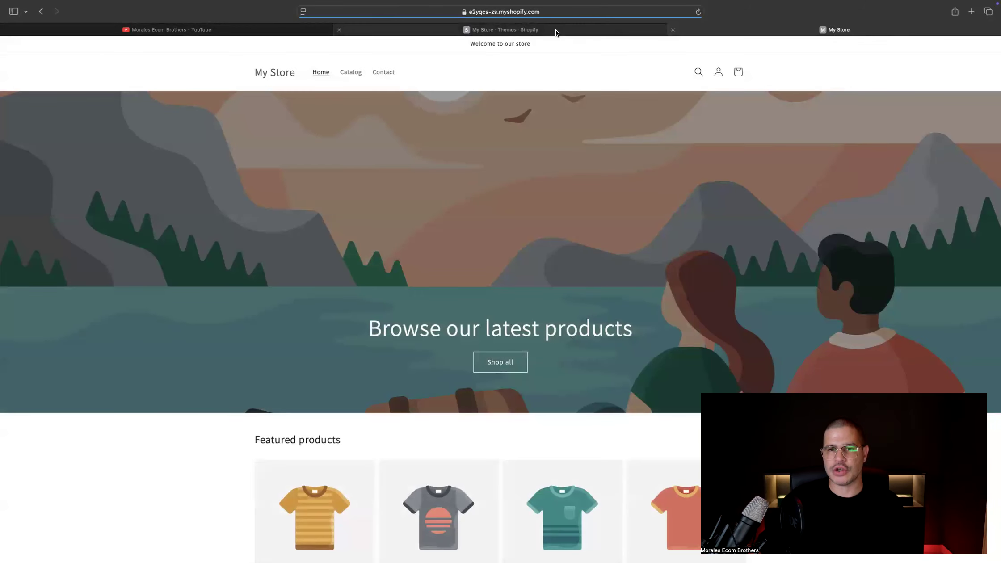
{"action": "mouse_move", "coordinate": [553, 31]}
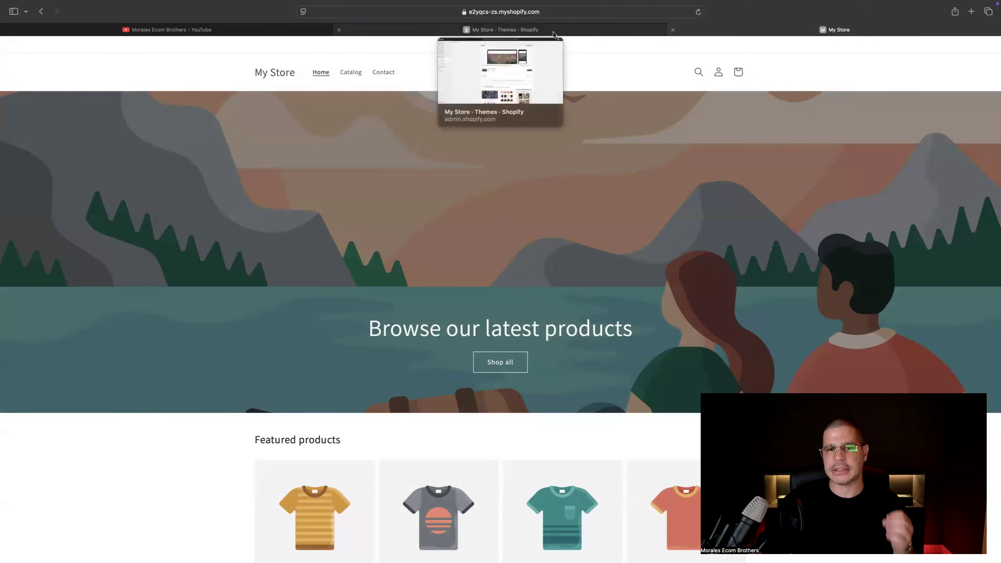
{"action": "left_click", "coordinate": [554, 30]}
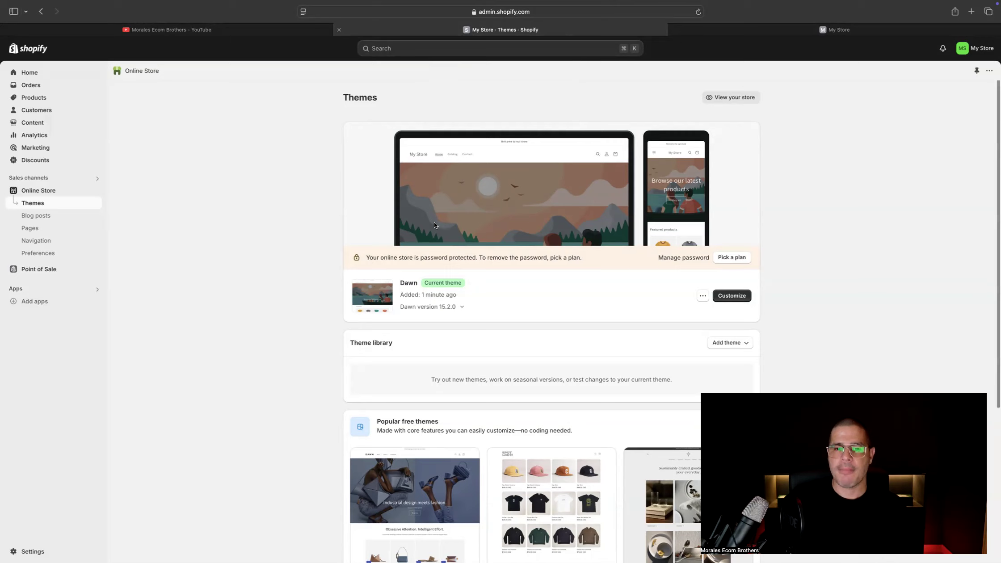
Browse the popular free themes and add Dawn to the theme library
{"action": "scroll", "coordinate": [402, 317], "scroll_direction": "down", "scroll_amount": 5}
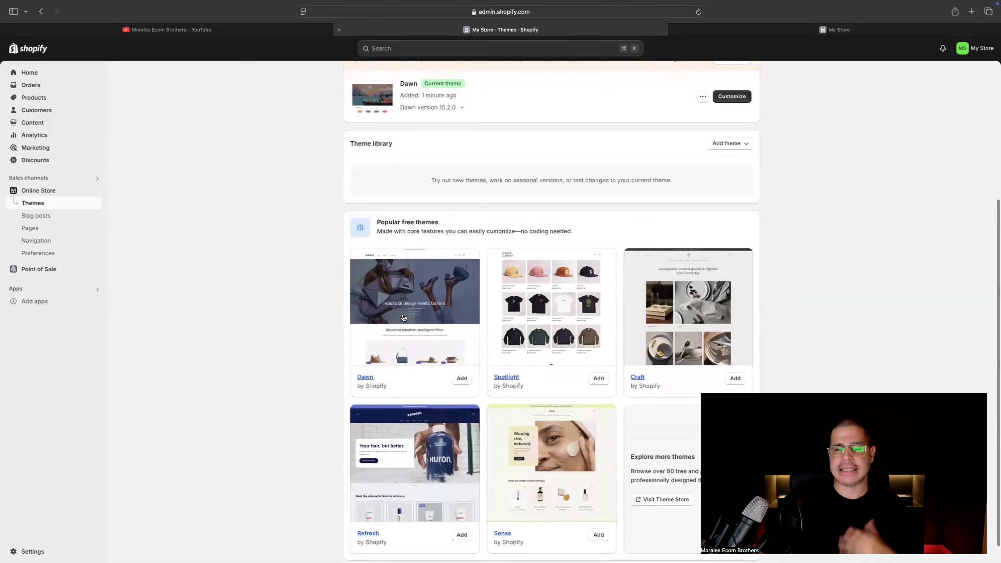
{"action": "scroll", "coordinate": [393, 319], "scroll_direction": "up", "scroll_amount": 3}
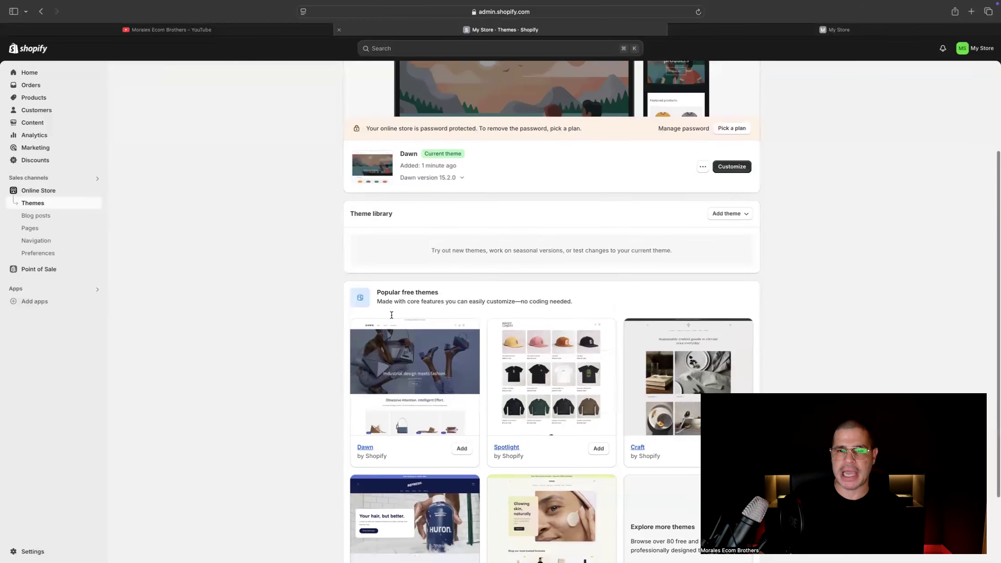
{"action": "left_click", "coordinate": [437, 372]}
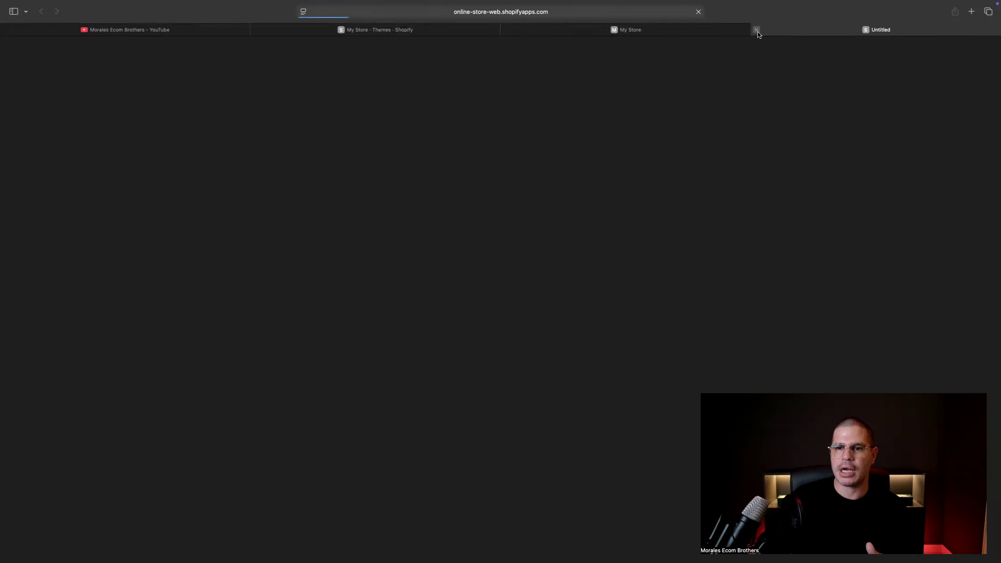
{"action": "left_click", "coordinate": [756, 29]}
{"action": "left_click", "coordinate": [462, 453]}
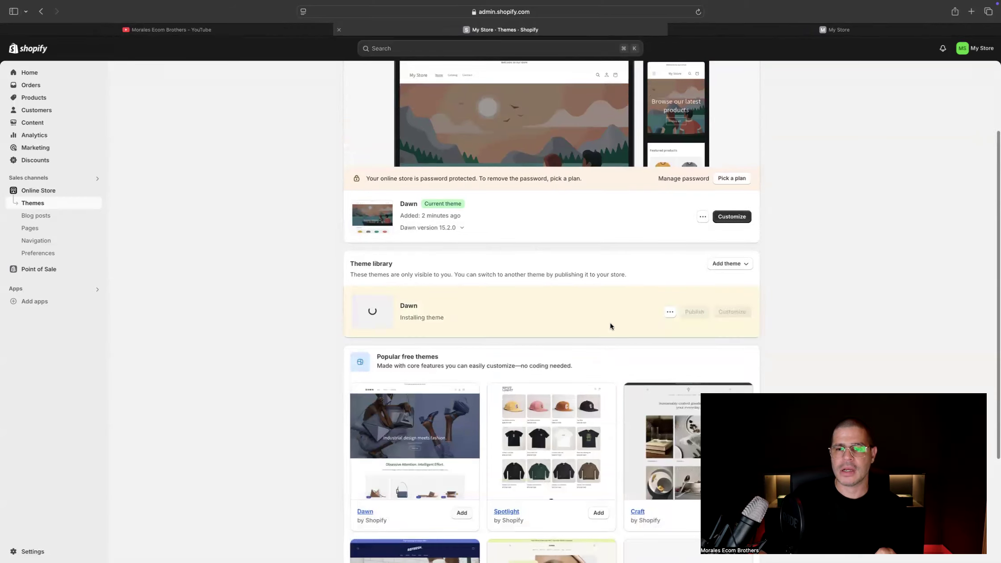
Rename the newly added Dawn theme in the library as Morales Ecom Brothers and publish it
{"action": "left_click", "coordinate": [668, 314]}
{"action": "left_click", "coordinate": [668, 330]}
{"action": "left_click", "coordinate": [456, 308]}
{"action": "key", "text": "super+a"}
{"action": "type", "text": "Mor"}
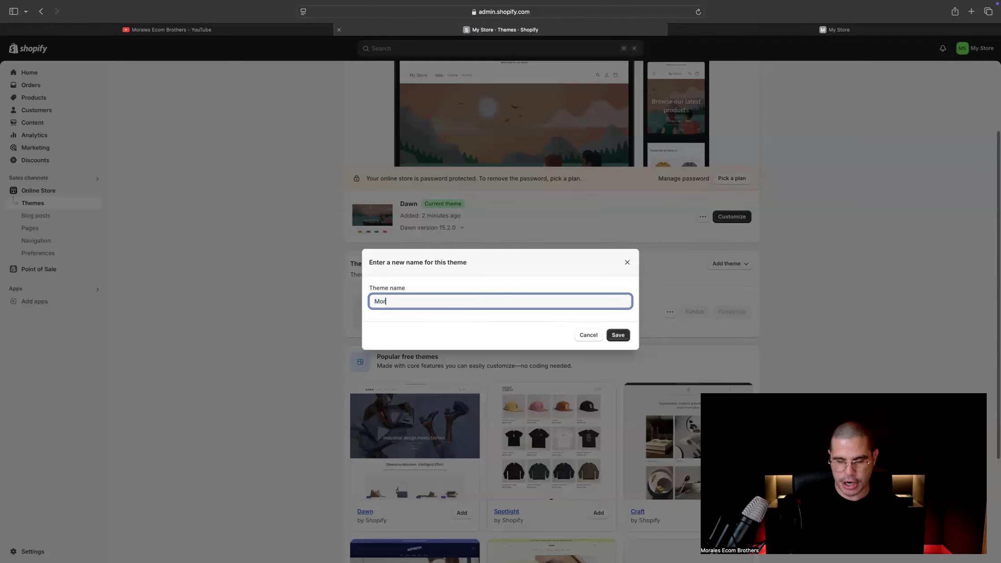
{"action": "type", "text": "ales Ecom Brothers"}
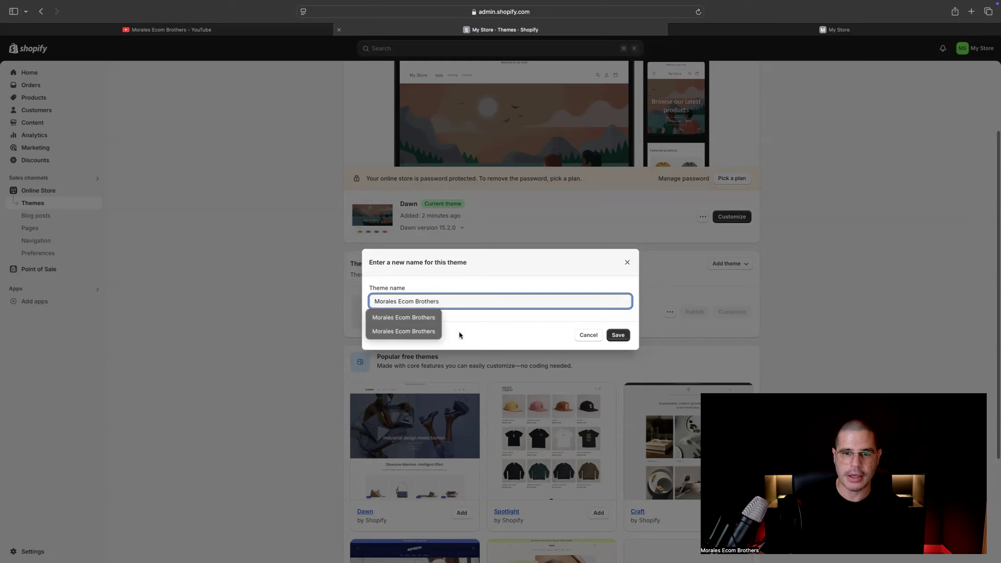
{"action": "left_click", "coordinate": [618, 335]}
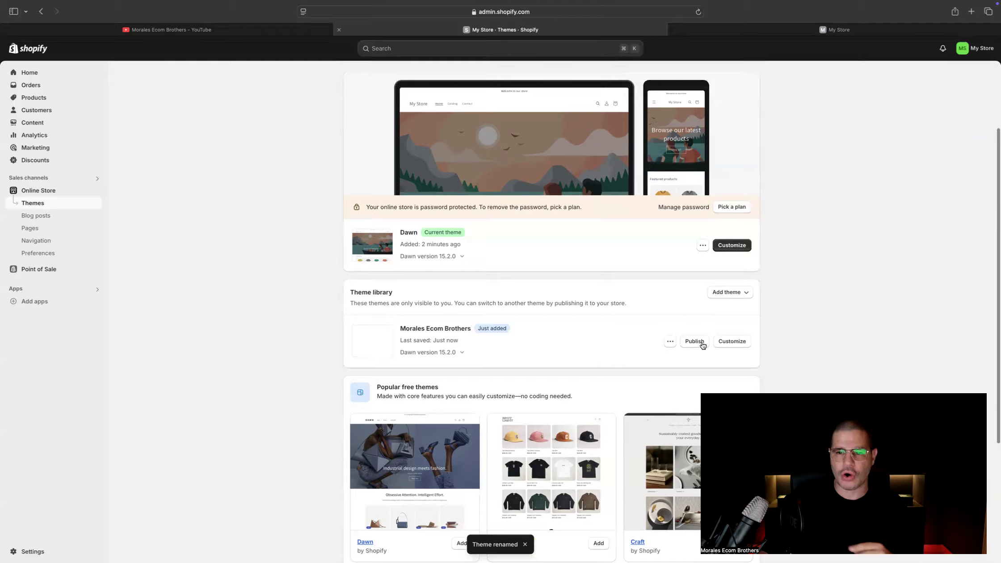
{"action": "left_click", "coordinate": [701, 341]}
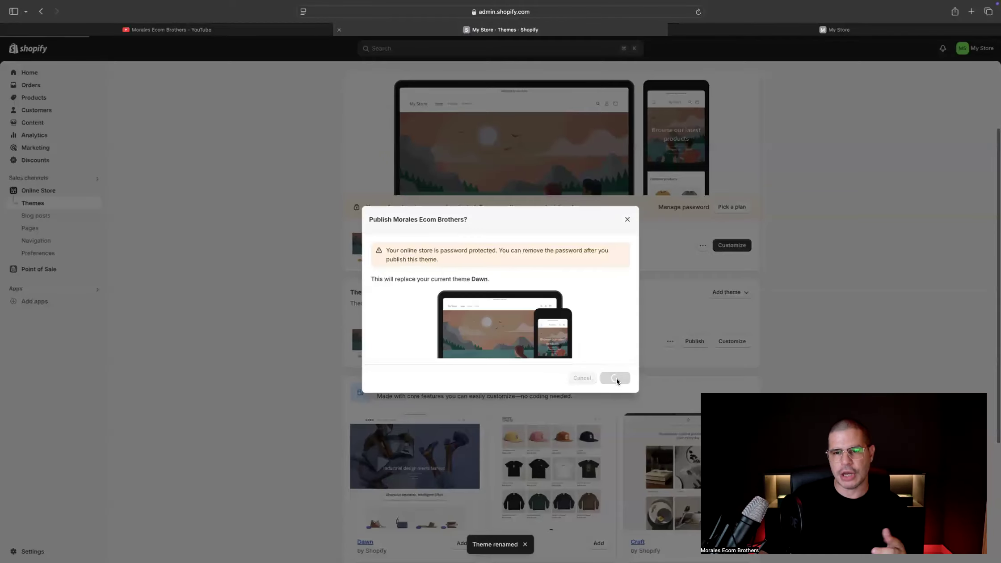
Preview the published Morales Ecom Brothers theme in the storefront, then close the preview
{"action": "scroll", "coordinate": [503, 311], "scroll_direction": "up", "scroll_amount": 3}
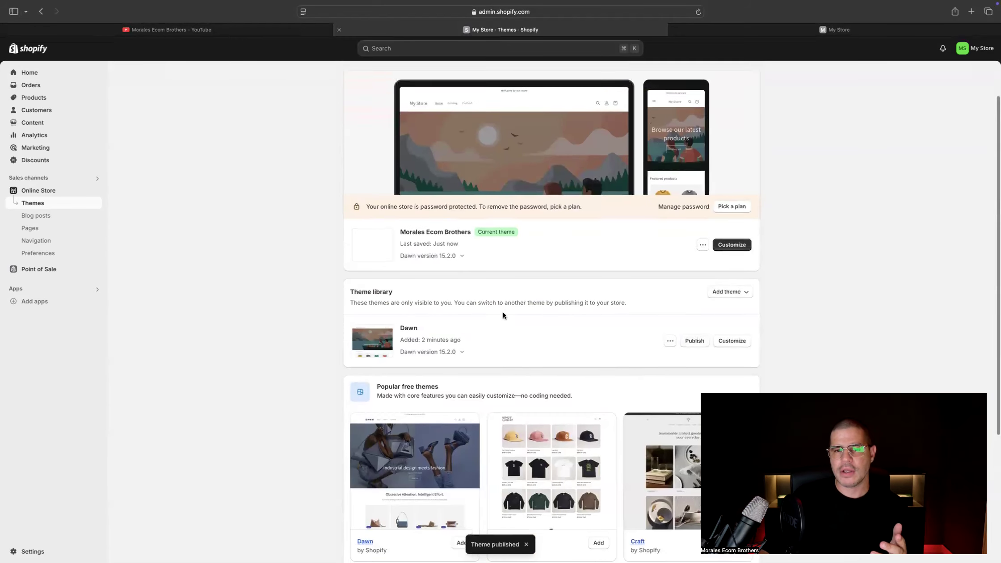
{"action": "left_click", "coordinate": [704, 296]}
{"action": "left_click", "coordinate": [675, 315]}
{"action": "left_click", "coordinate": [506, 30]}
{"action": "scroll", "coordinate": [504, 314], "scroll_direction": "down", "scroll_amount": 5}
{"action": "scroll", "coordinate": [503, 314], "scroll_direction": "up", "scroll_amount": 5}
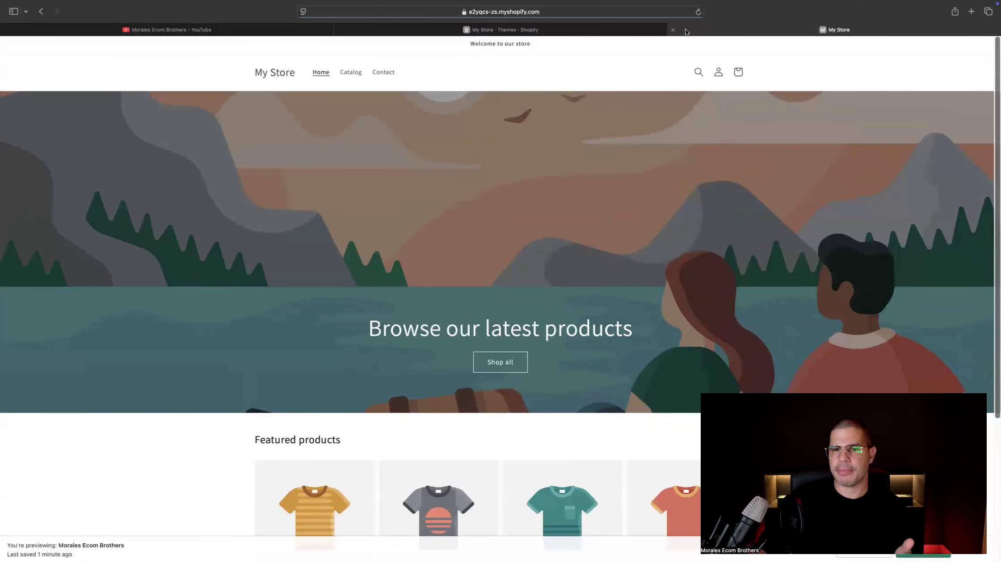
{"action": "left_click", "coordinate": [672, 30]}
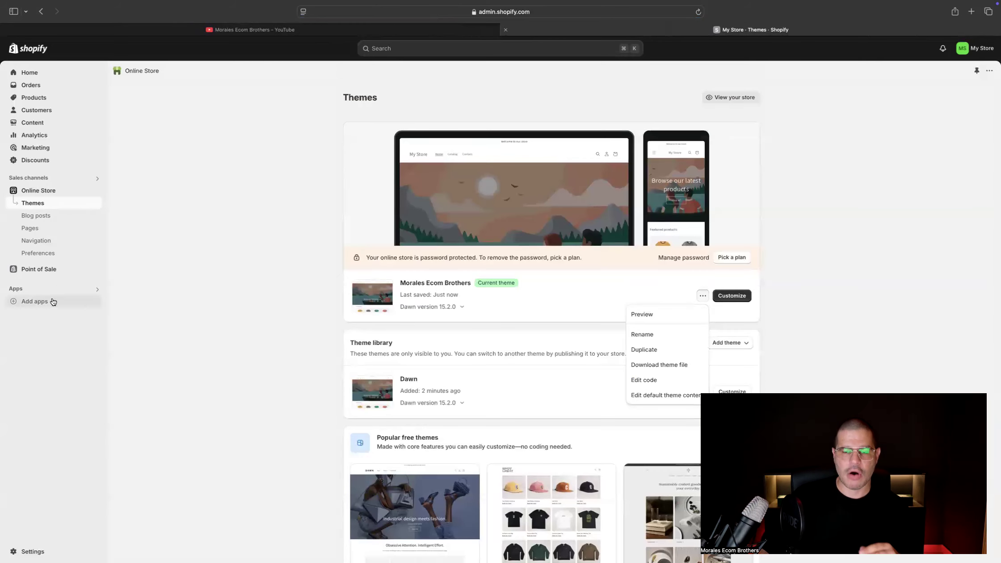
{"action": "left_click", "coordinate": [202, 330]}
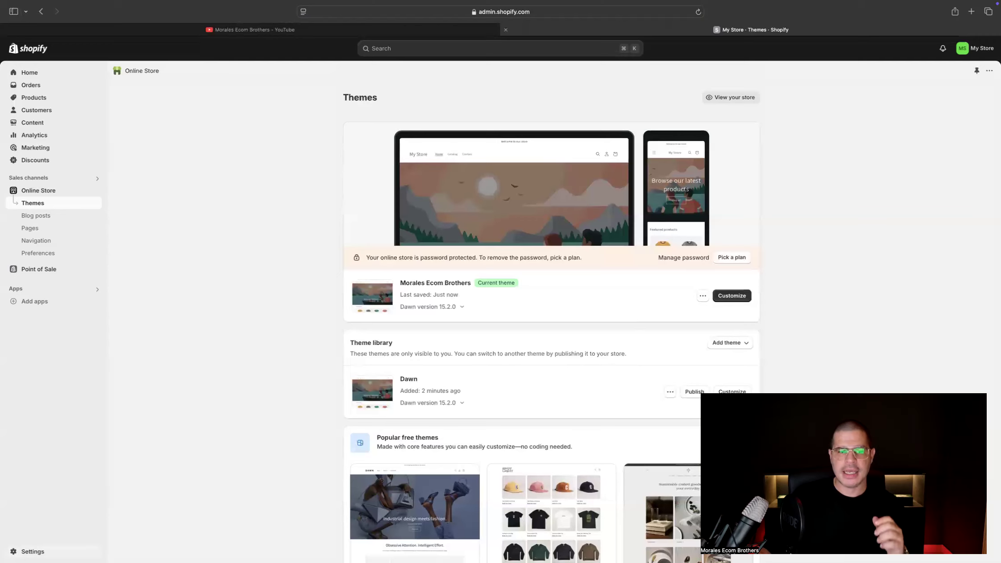
Edit the store profile in the general settings and set the store name to Morales Ecom Brothers
{"action": "left_click", "coordinate": [33, 551]}
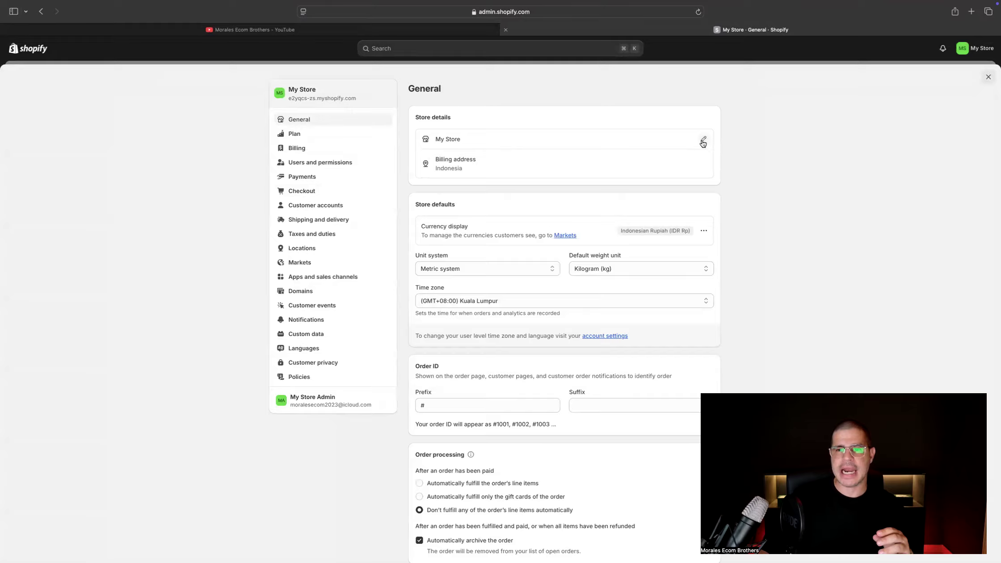
{"action": "left_click", "coordinate": [702, 143]}
{"action": "left_click_drag", "start_coordinate": [391, 298], "coordinate": [412, 293]}
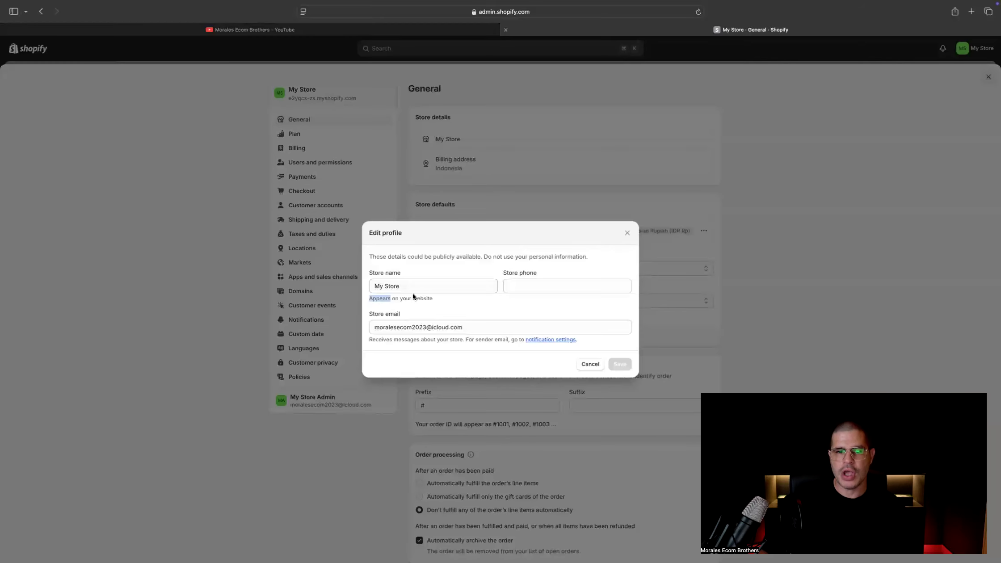
{"action": "triple_click", "coordinate": [415, 289]}
{"action": "type", "text": "Mor"}
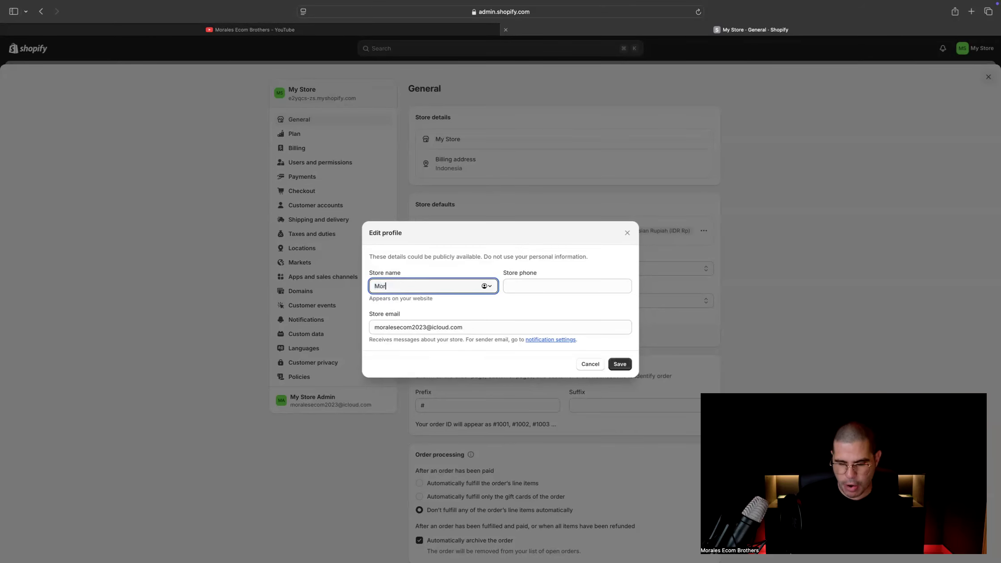
{"action": "type", "text": "ales Ecom Brothers"}
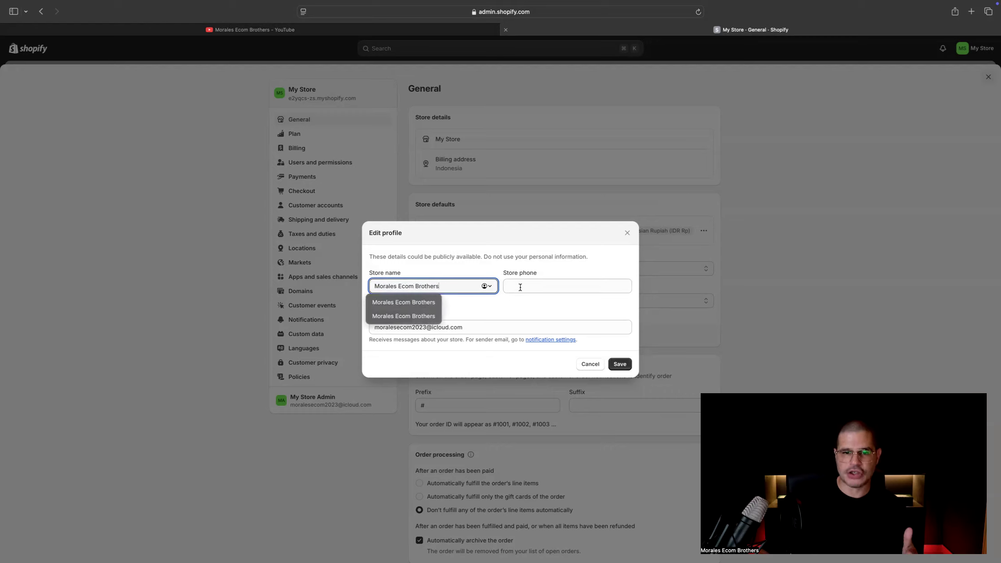
Enter the store's phone number in the profile and save the store details
{"action": "left_click", "coordinate": [520, 287]}
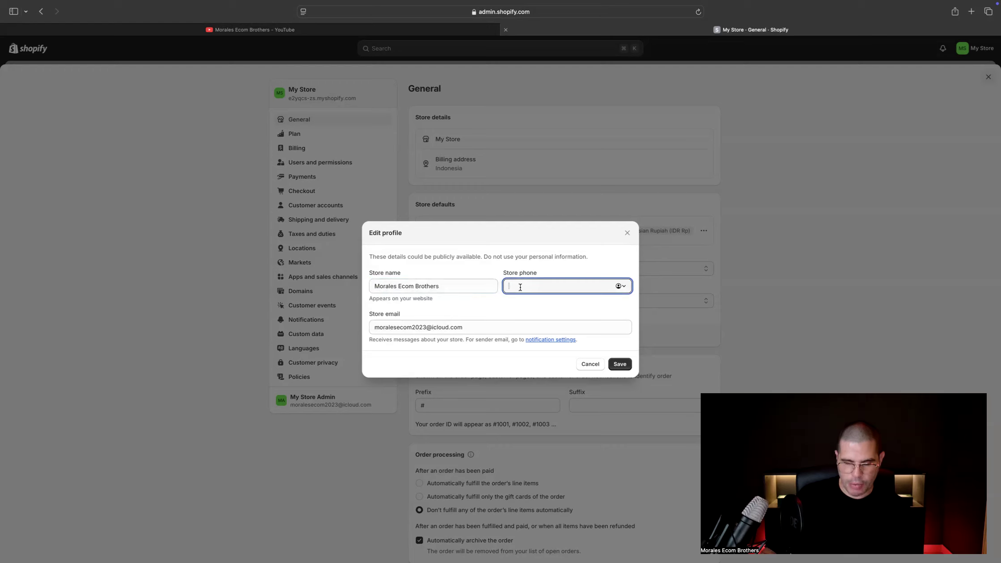
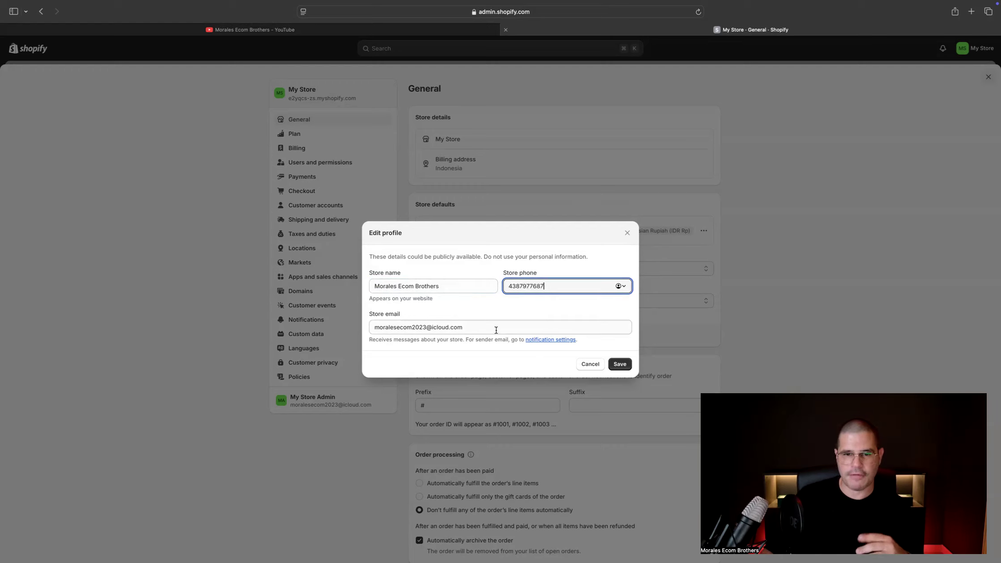
{"action": "left_click", "coordinate": [616, 364]}
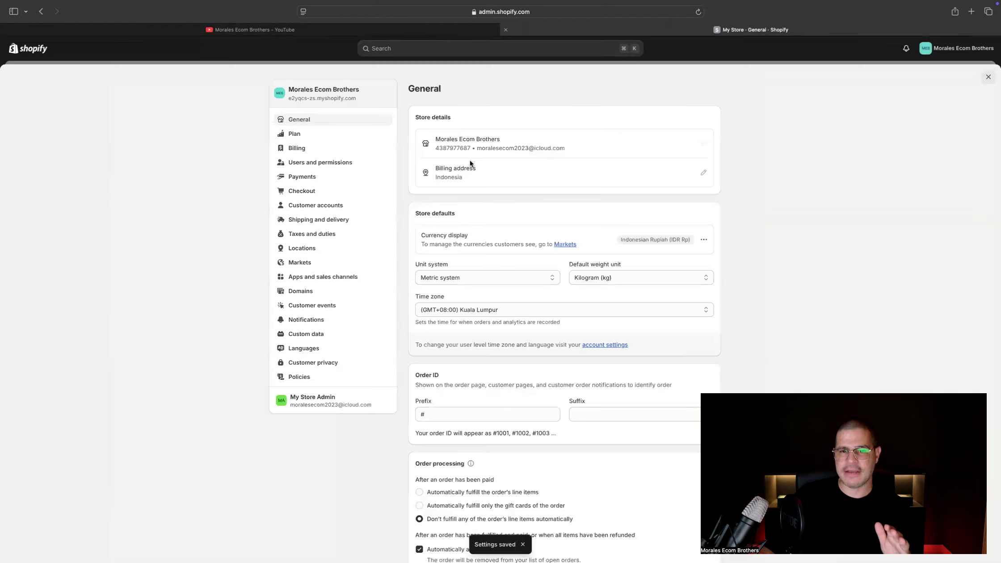
Enter the owner's full name as the legal business name in the billing information, keep Indonesia as the country, and save
{"action": "left_click", "coordinate": [709, 173]}
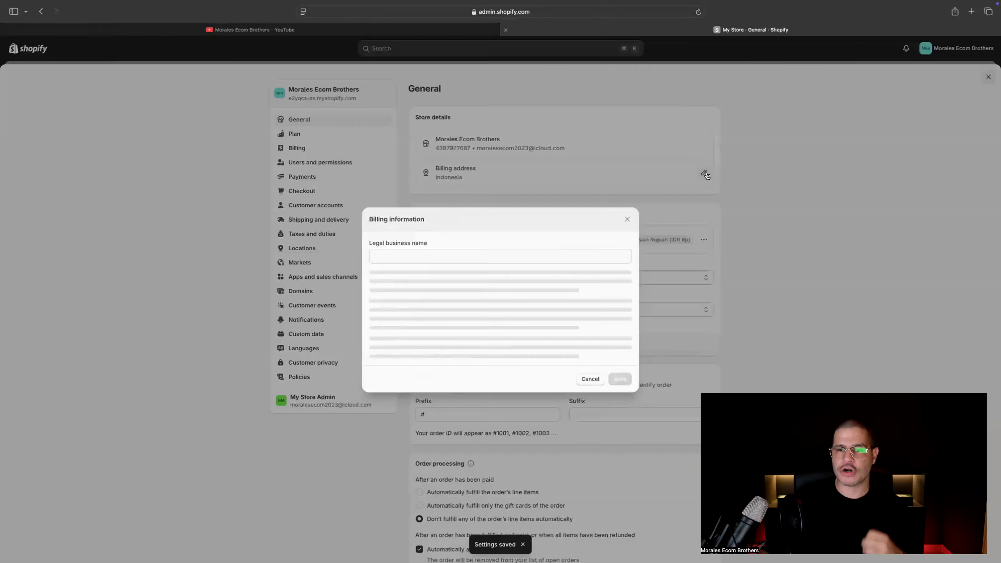
{"action": "left_click", "coordinate": [447, 254]}
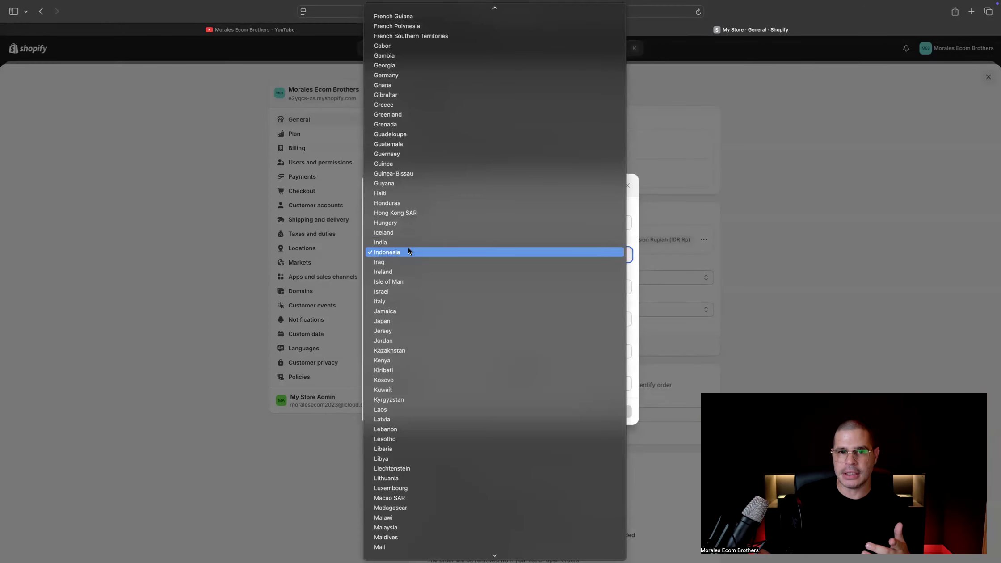
{"action": "left_click", "coordinate": [694, 237]}
{"action": "left_click", "coordinate": [453, 224]}
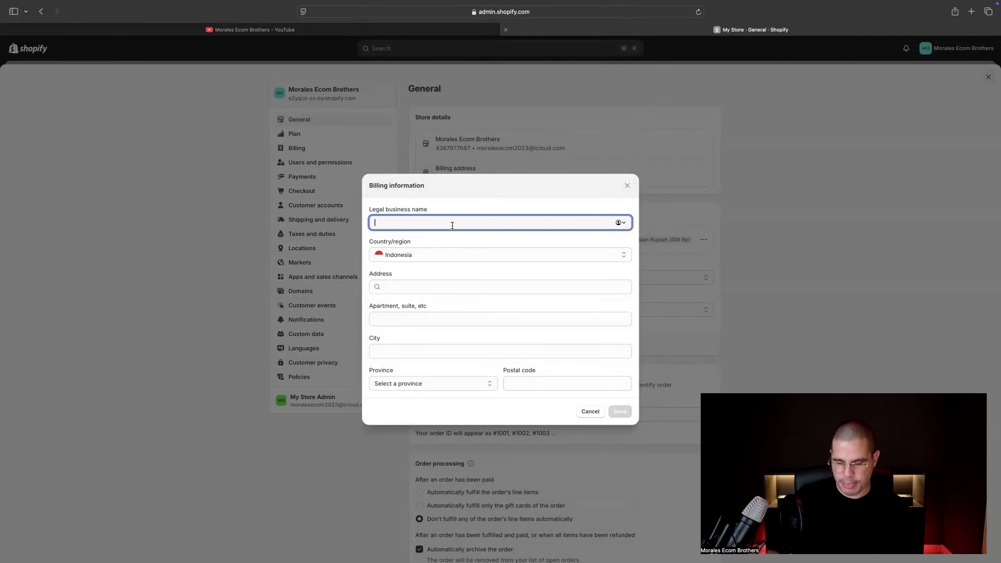
{"action": "type", "text": "Hansel Morales"}
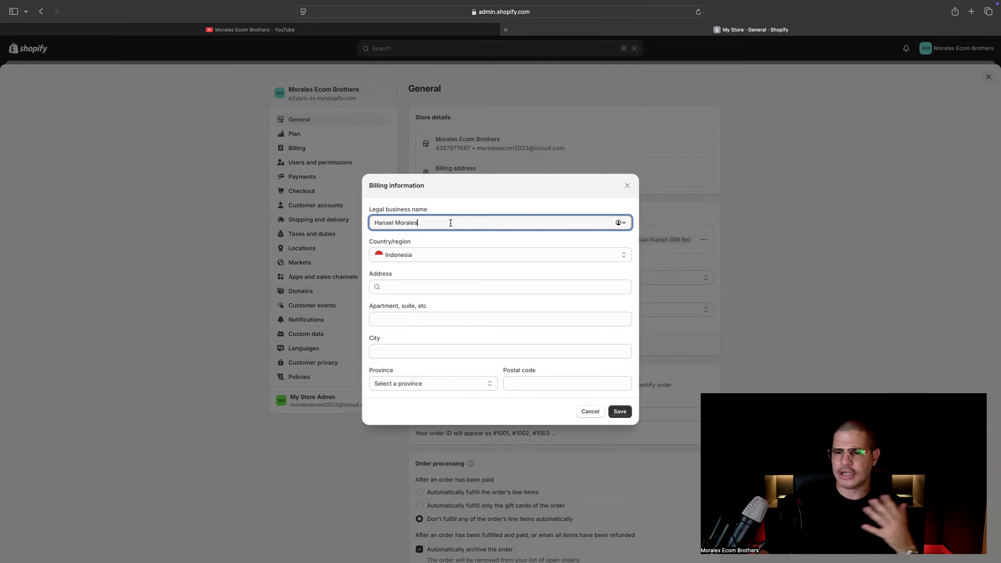
{"action": "left_click", "coordinate": [403, 290]}
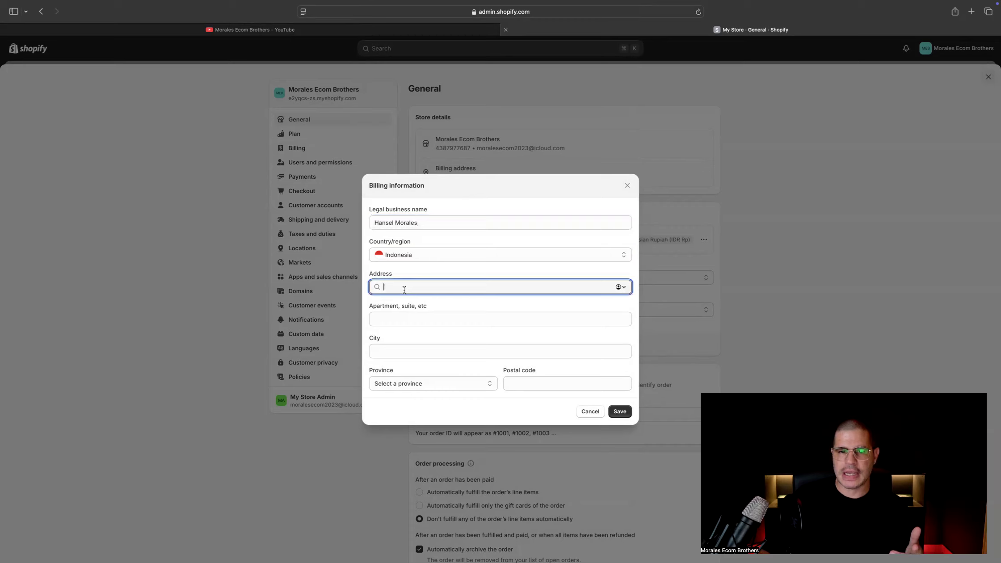
{"action": "left_click", "coordinate": [434, 381]}
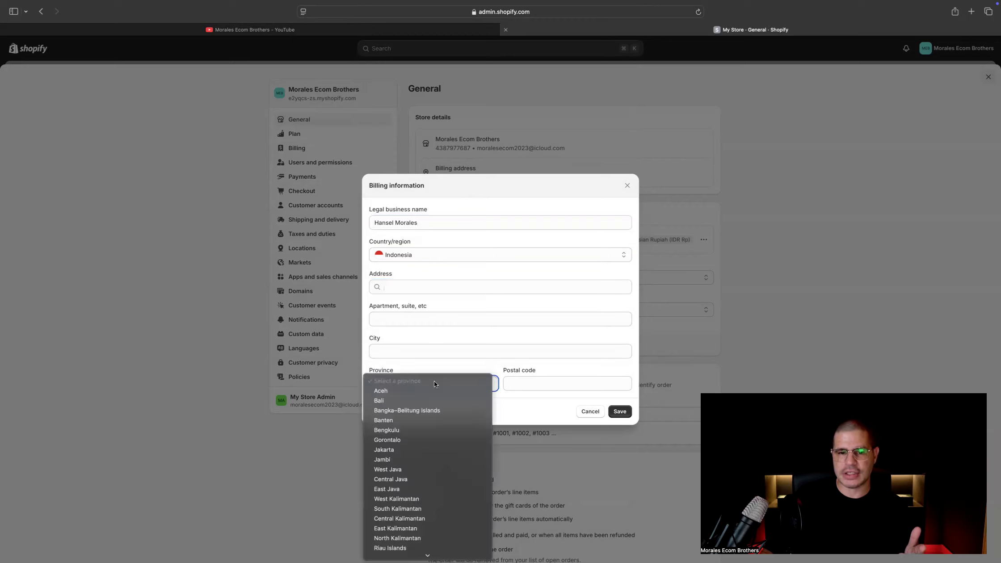
{"action": "left_click", "coordinate": [449, 356]}
{"action": "left_click", "coordinate": [621, 409]}
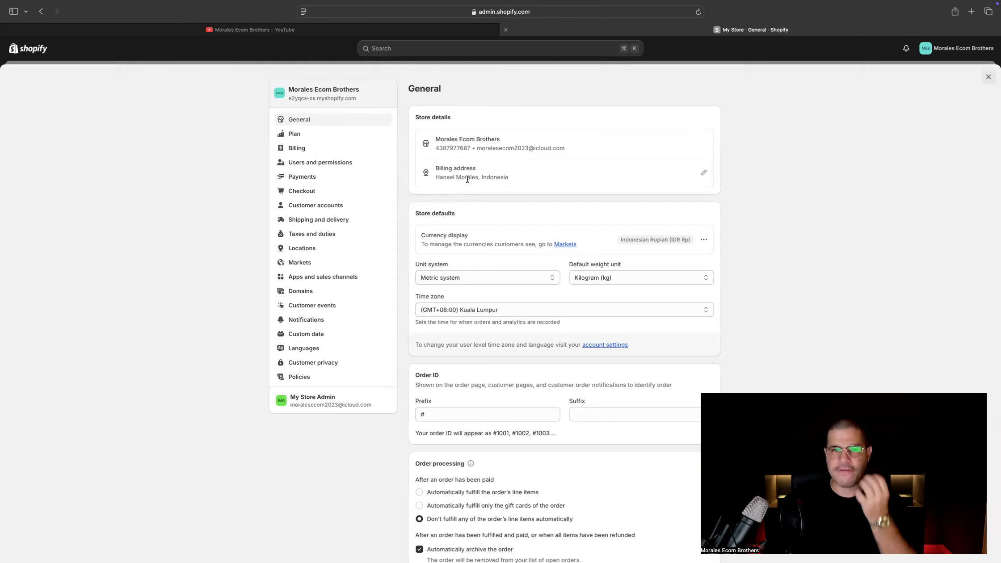
{"action": "left_click_drag", "start_coordinate": [500, 140], "coordinate": [456, 176]}
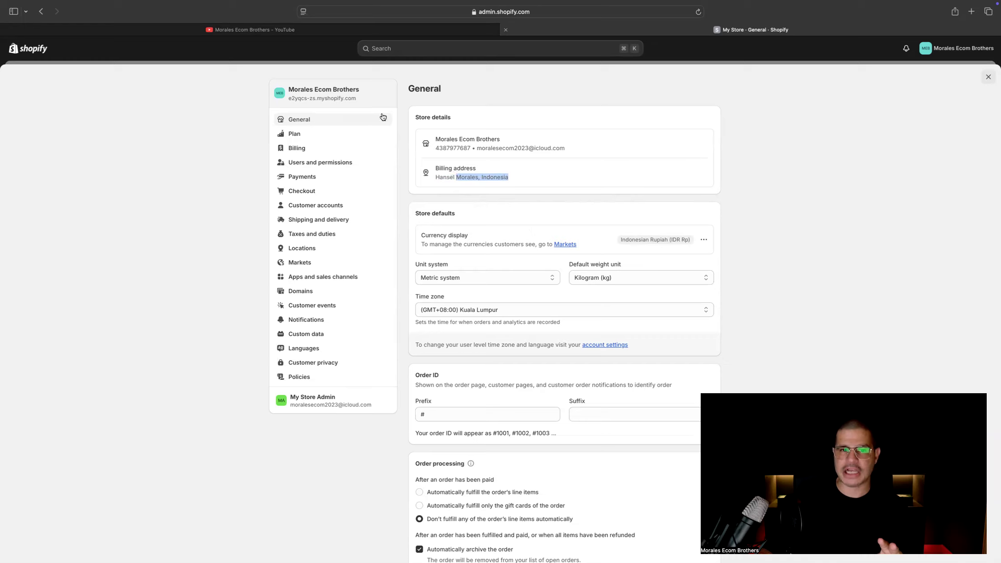
View the available plans and the Basic plan's subscription page with its PayPal payment option, then return to the plan settings without subscribing
{"action": "left_click", "coordinate": [293, 134]}
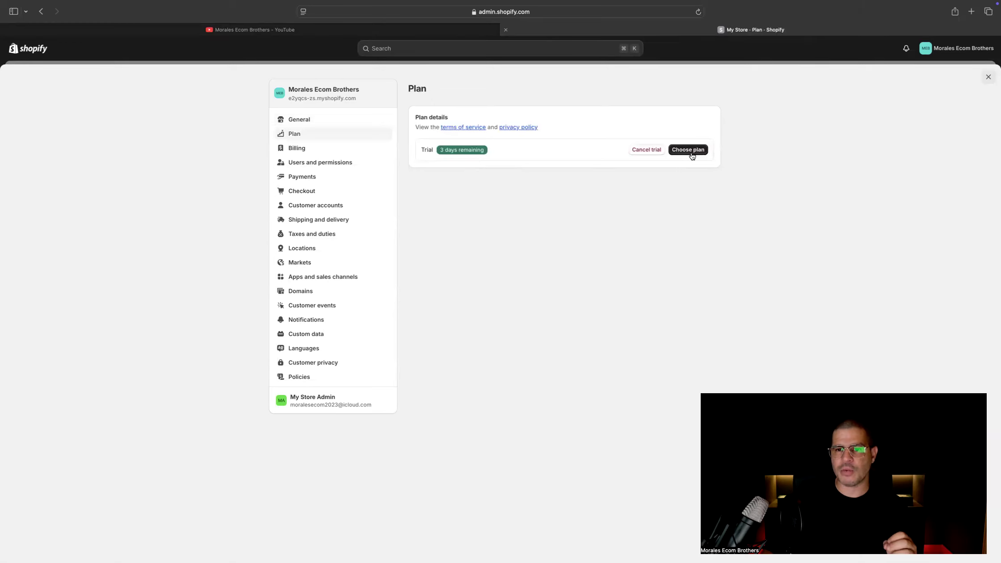
{"action": "left_click", "coordinate": [690, 150]}
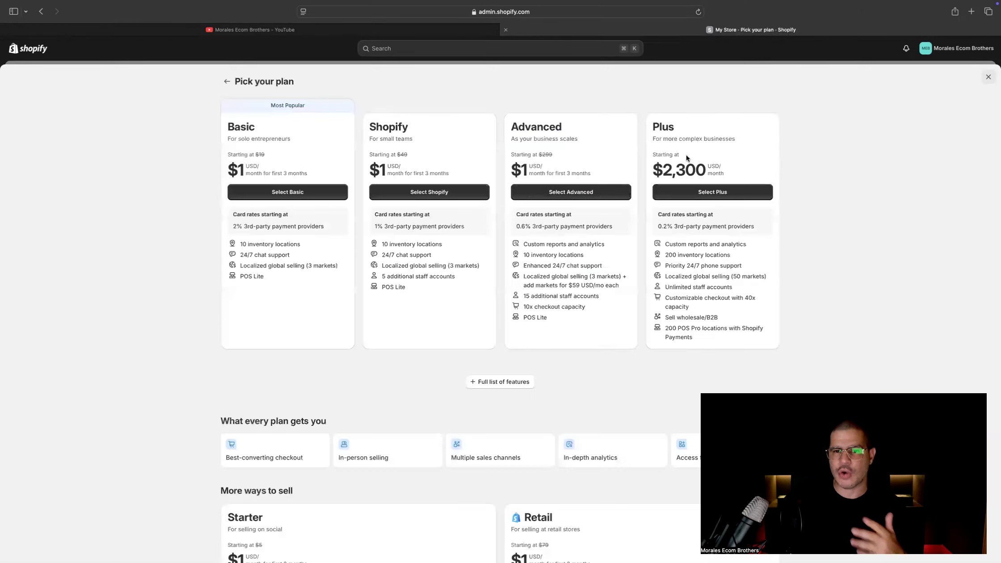
{"action": "left_click", "coordinate": [289, 194]}
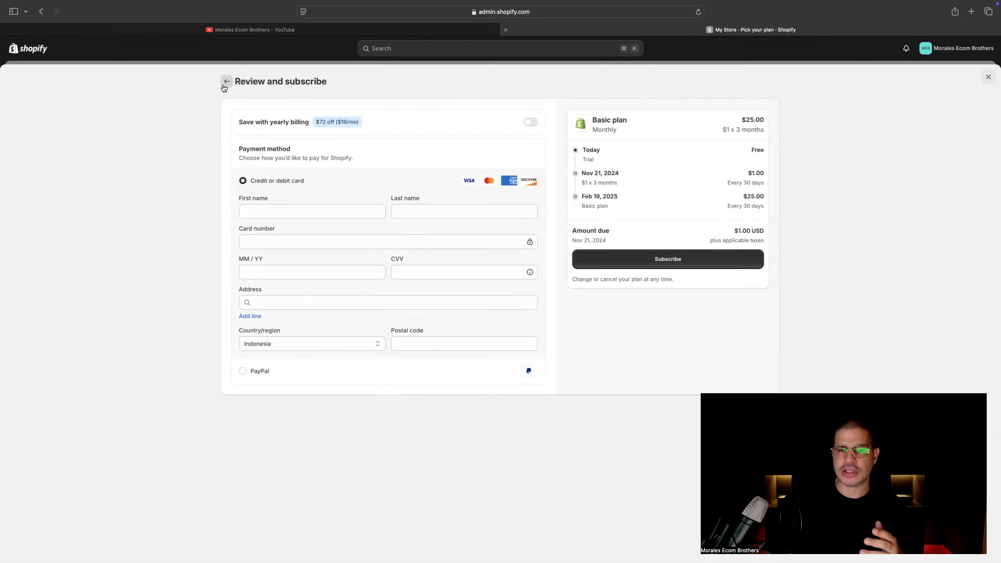
{"action": "left_click", "coordinate": [252, 370]}
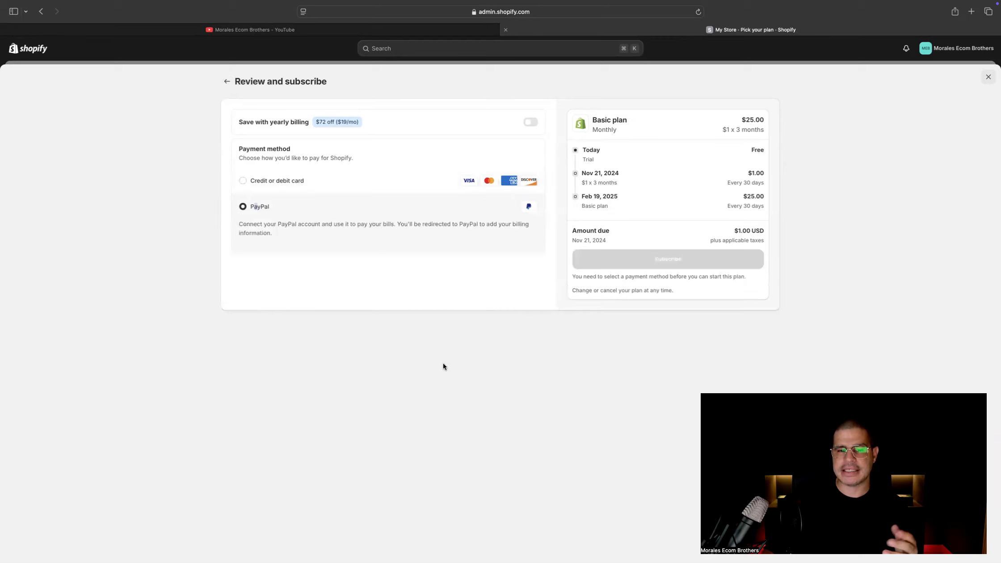
{"action": "left_click", "coordinate": [484, 254]}
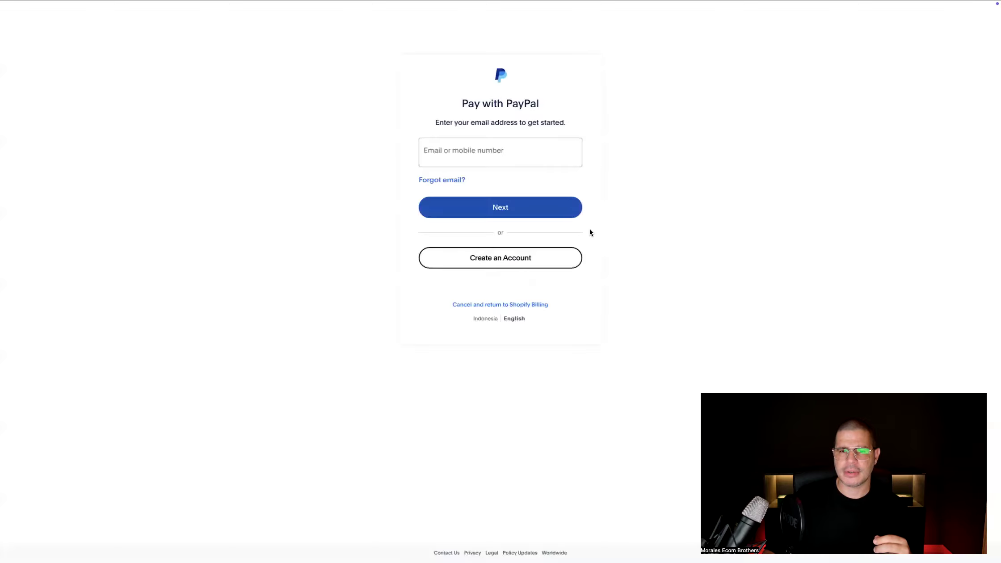
{"action": "left_click", "coordinate": [478, 156]}
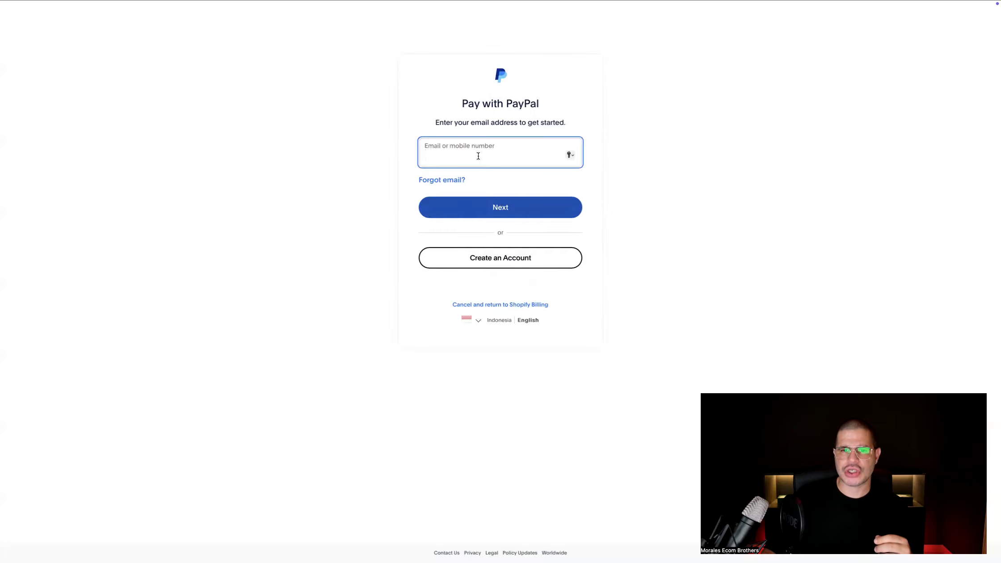
{"action": "mouse_move", "coordinate": [3, 7]}
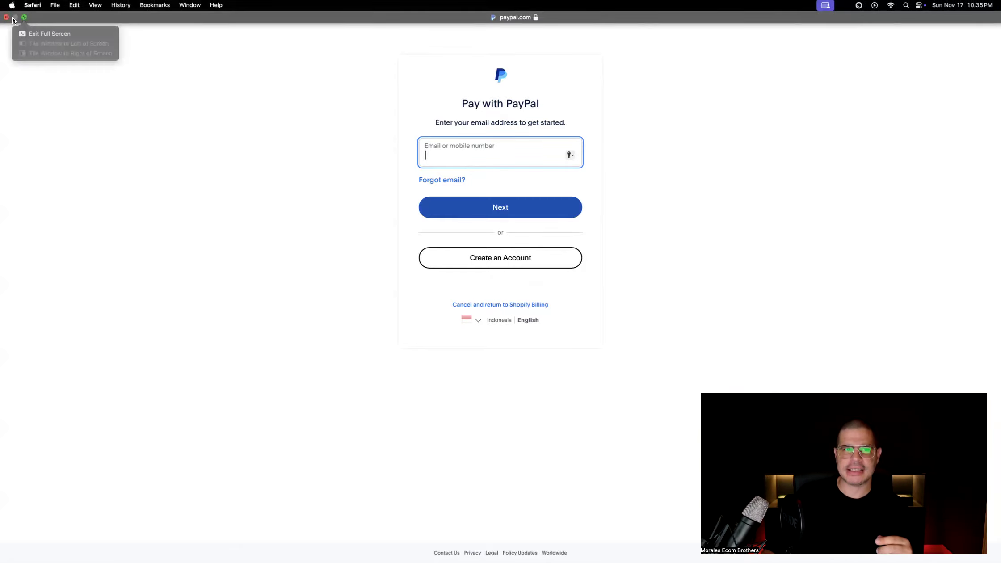
{"action": "left_click", "coordinate": [6, 17]}
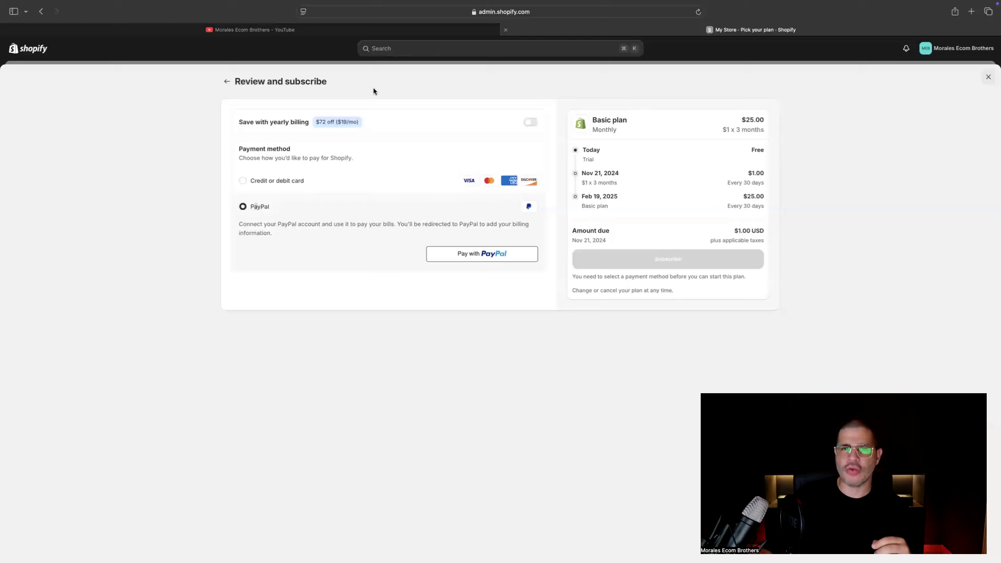
{"action": "left_click", "coordinate": [225, 81]}
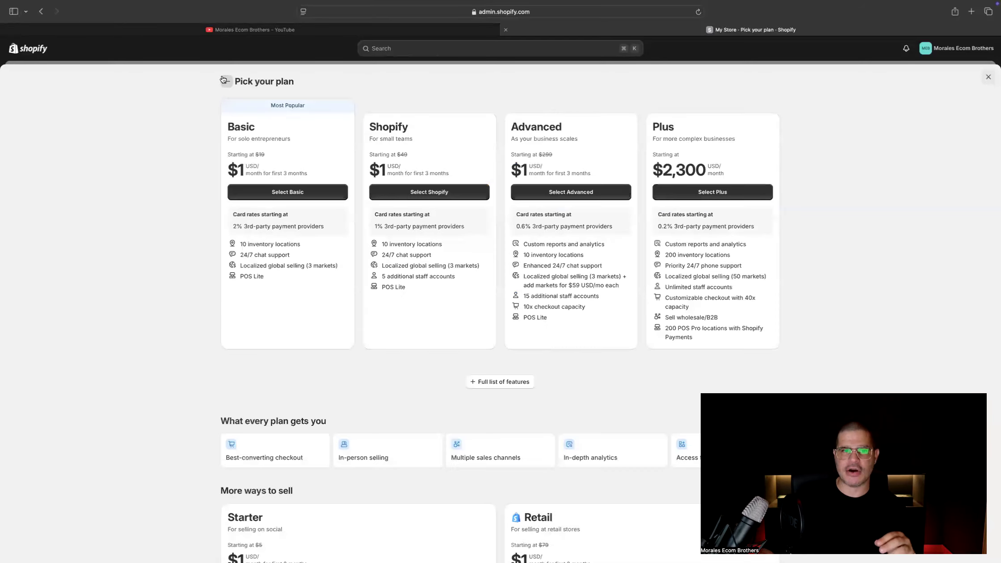
{"action": "left_click", "coordinate": [224, 81]}
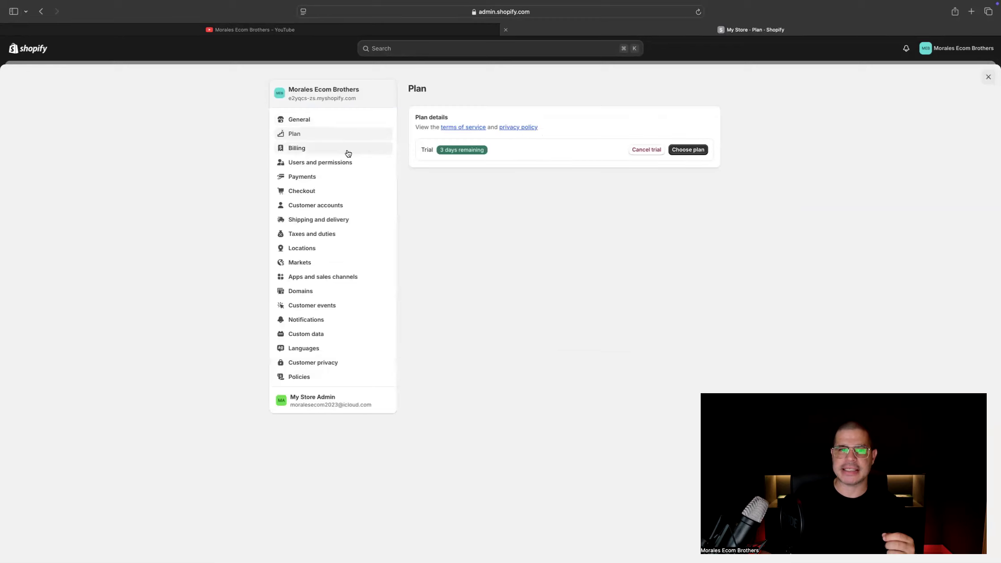
View the form for adding a billing payment method with the credit card and PayPal types, then close it without adding one
{"action": "left_click", "coordinate": [312, 151]}
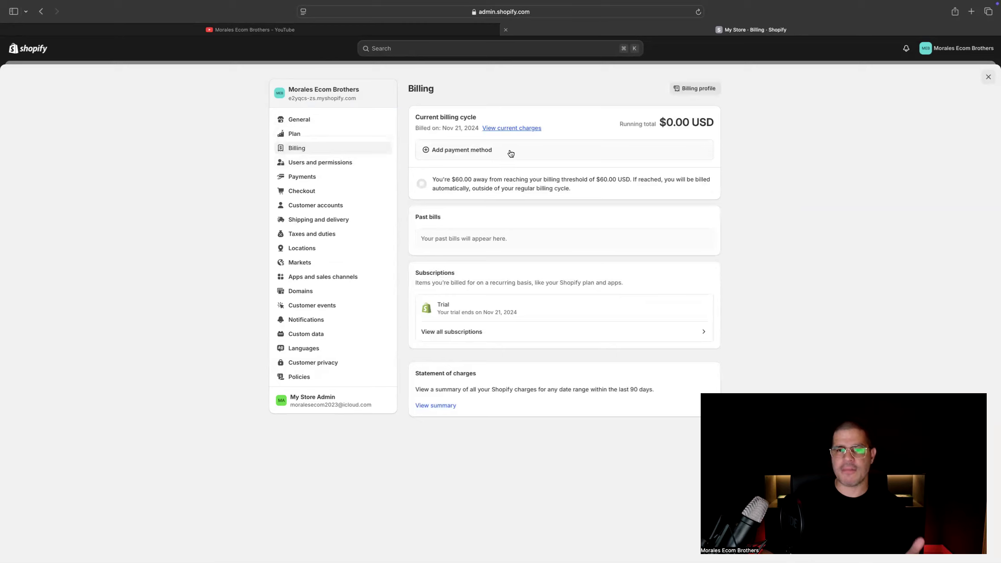
{"action": "left_click", "coordinate": [510, 154]}
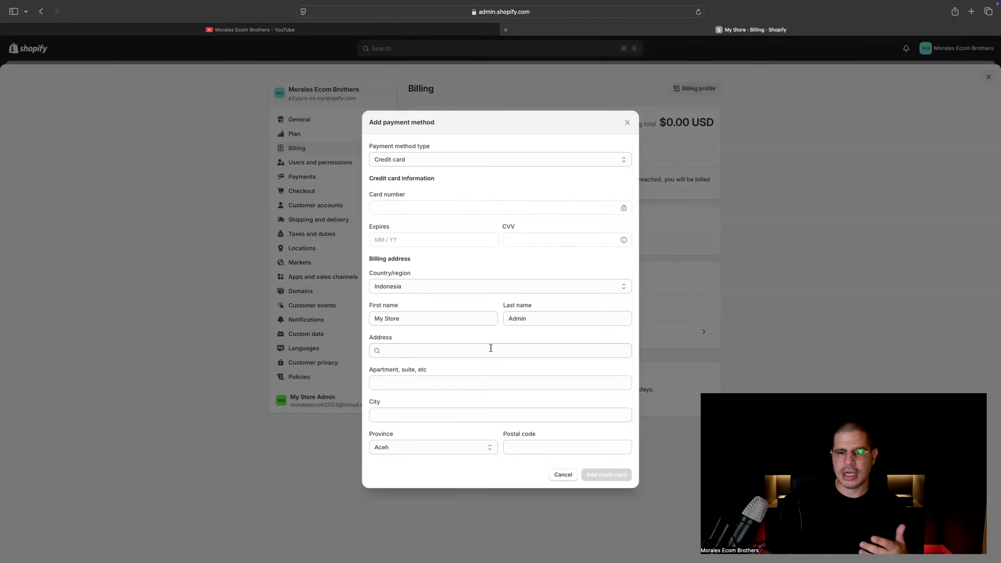
{"action": "left_click", "coordinate": [448, 161]}
{"action": "left_click", "coordinate": [442, 167]}
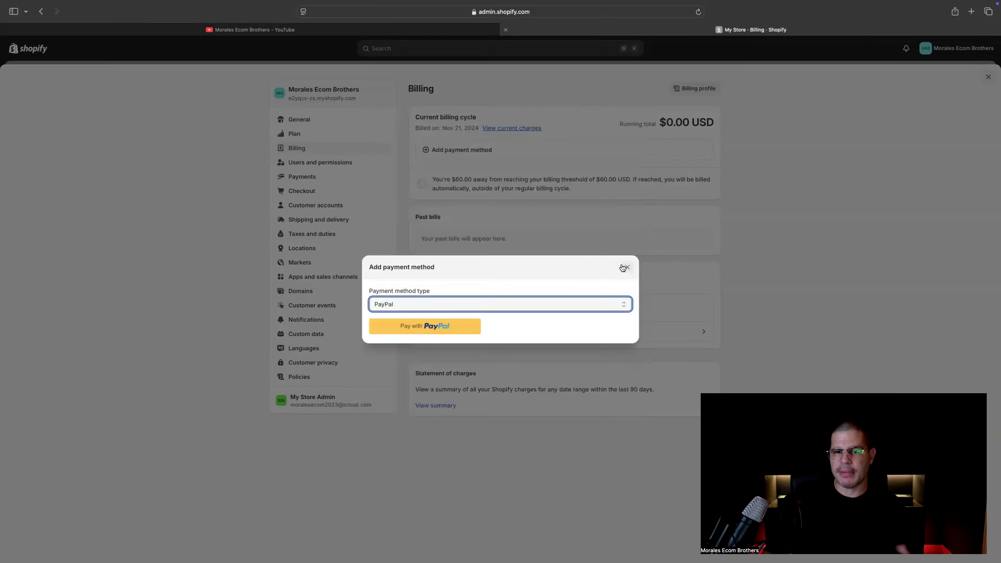
{"action": "left_click", "coordinate": [627, 267]}
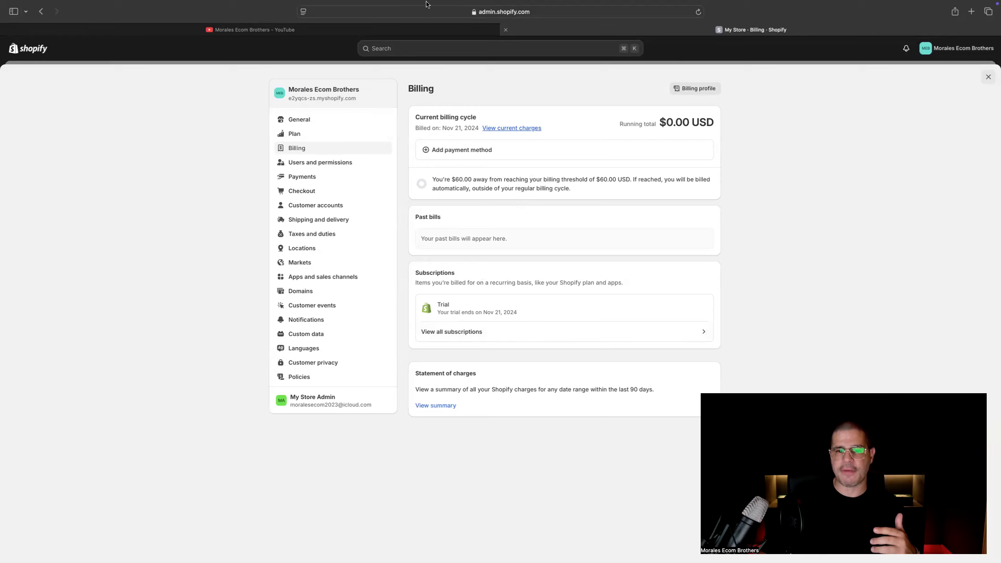
Examine the collaborator request code in the users and permissions settings and the store's admin URL
{"action": "left_click", "coordinate": [332, 163]}
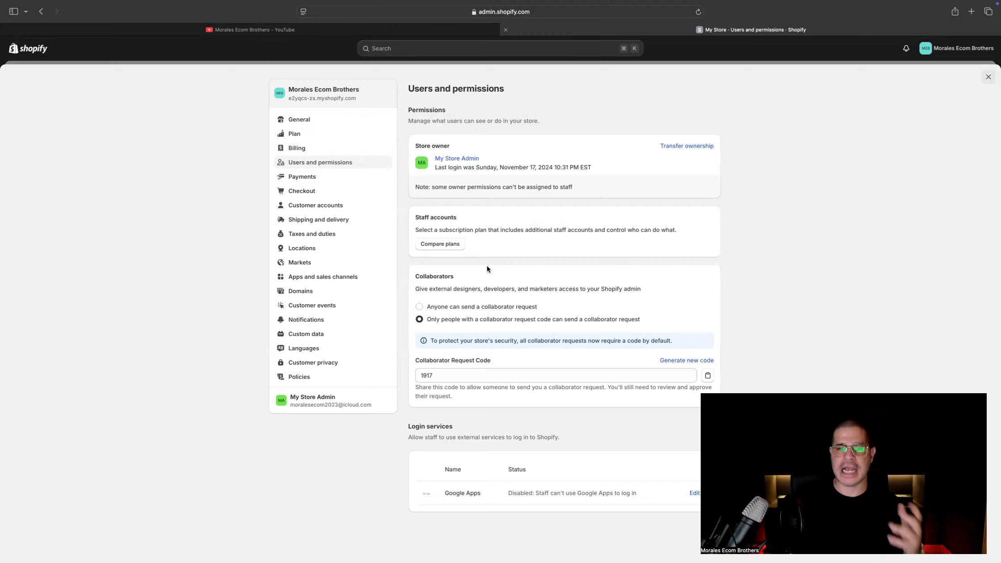
{"action": "left_click", "coordinate": [461, 374]}
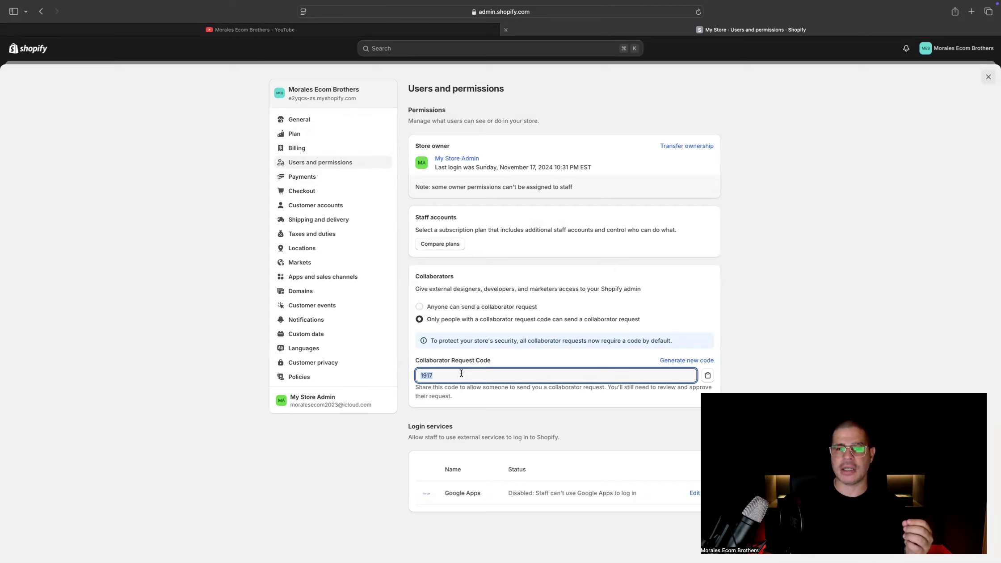
{"action": "left_click", "coordinate": [554, 12]}
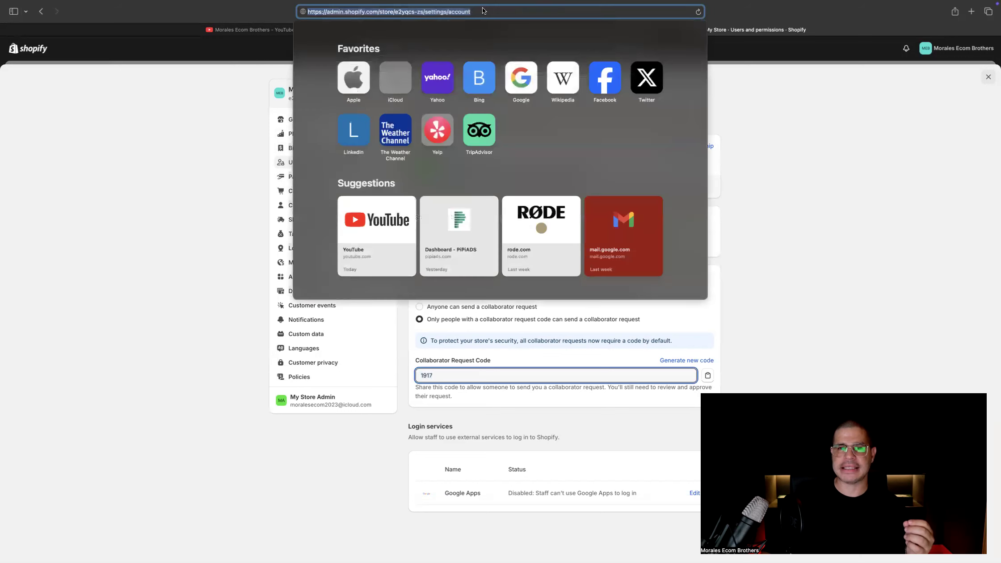
{"action": "left_click_drag", "start_coordinate": [423, 12], "coordinate": [310, 19]}
{"action": "left_click", "coordinate": [228, 91]}
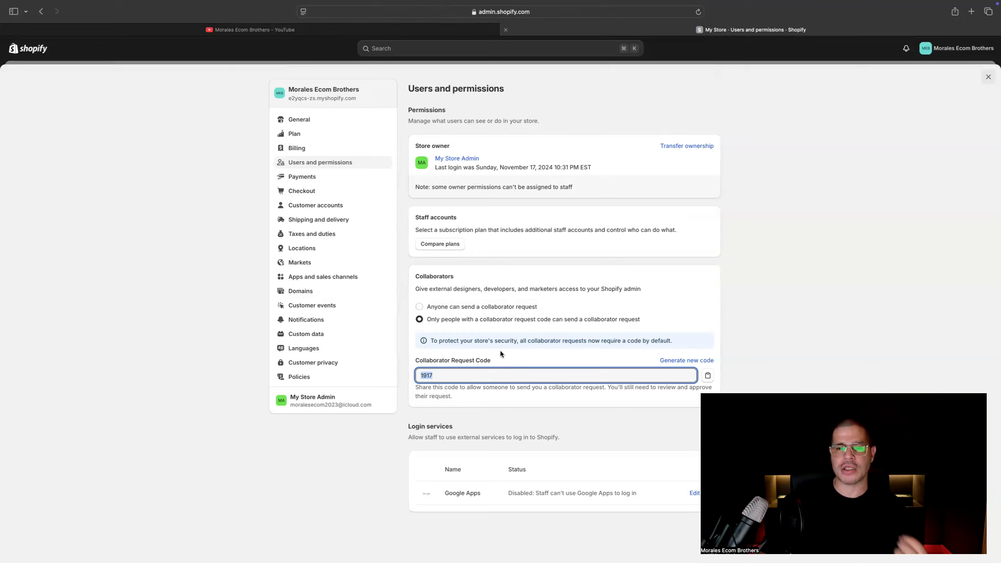
Try open collaborator requests, restore the restriction to people with a request code, and generate a new collaborator request code
{"action": "left_click", "coordinate": [470, 309]}
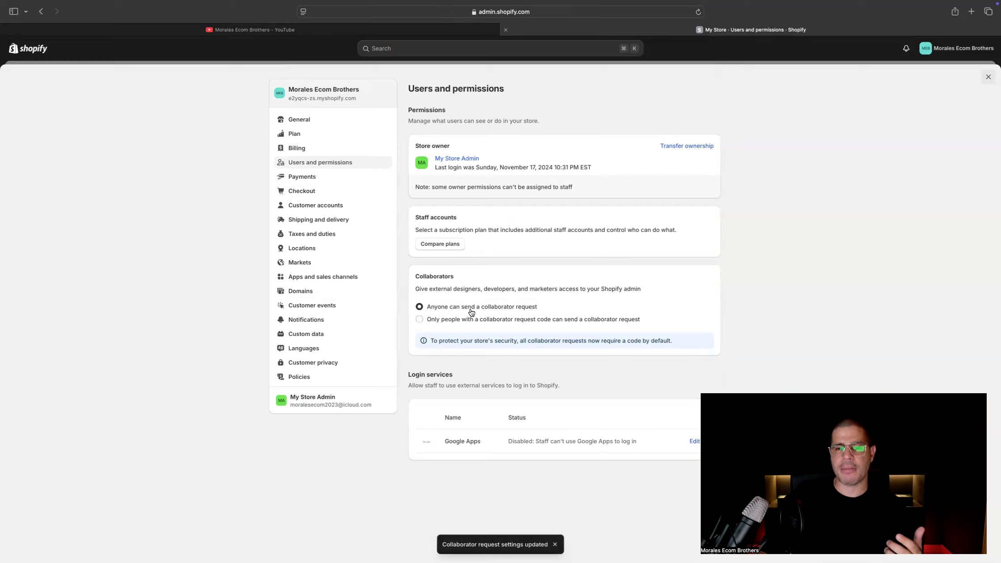
{"action": "left_click", "coordinate": [467, 320]}
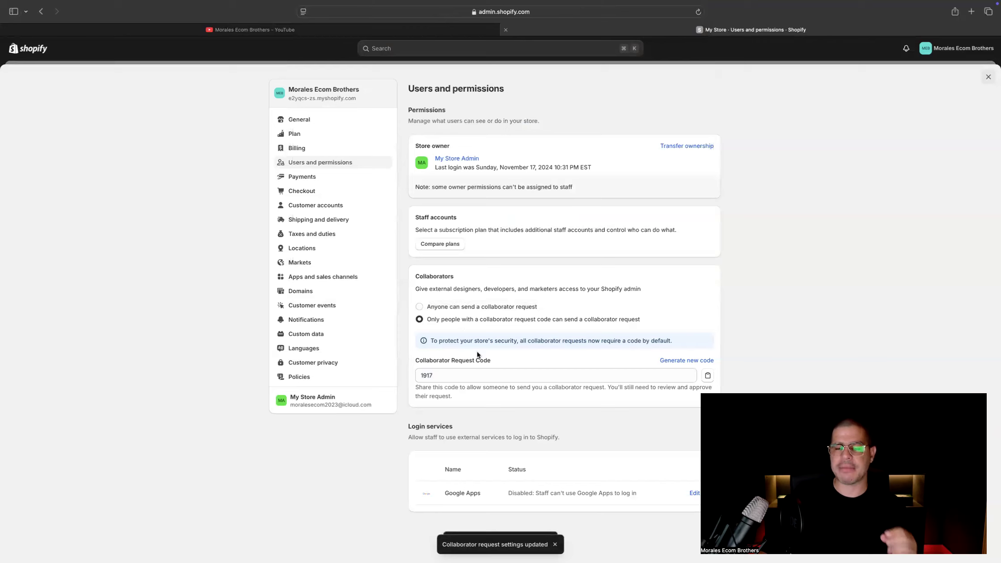
{"action": "left_click", "coordinate": [691, 360]}
{"action": "left_click", "coordinate": [598, 330]}
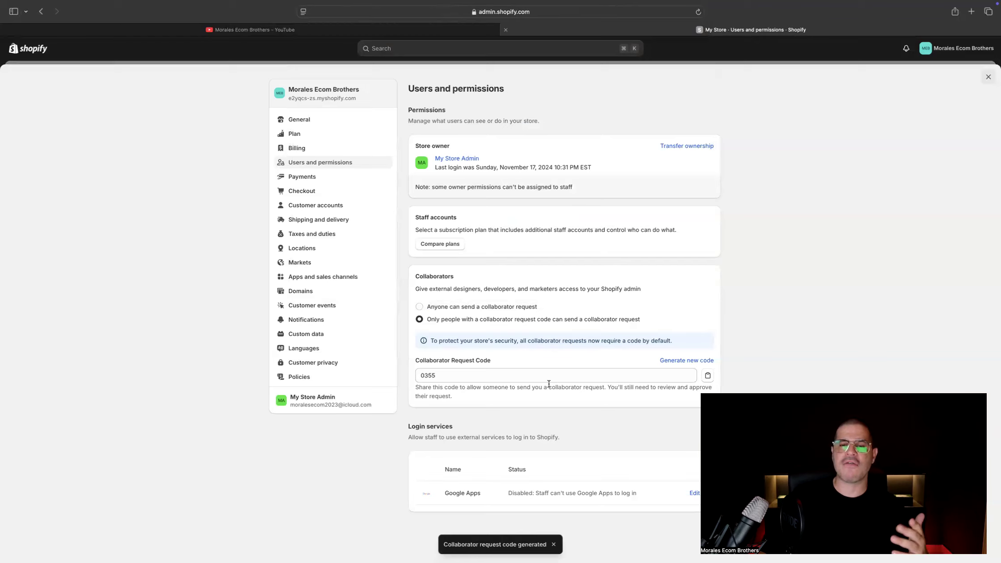
Review the payments settings, including providers, supported payment methods, capture method and manual payment methods
{"action": "left_click", "coordinate": [321, 184]}
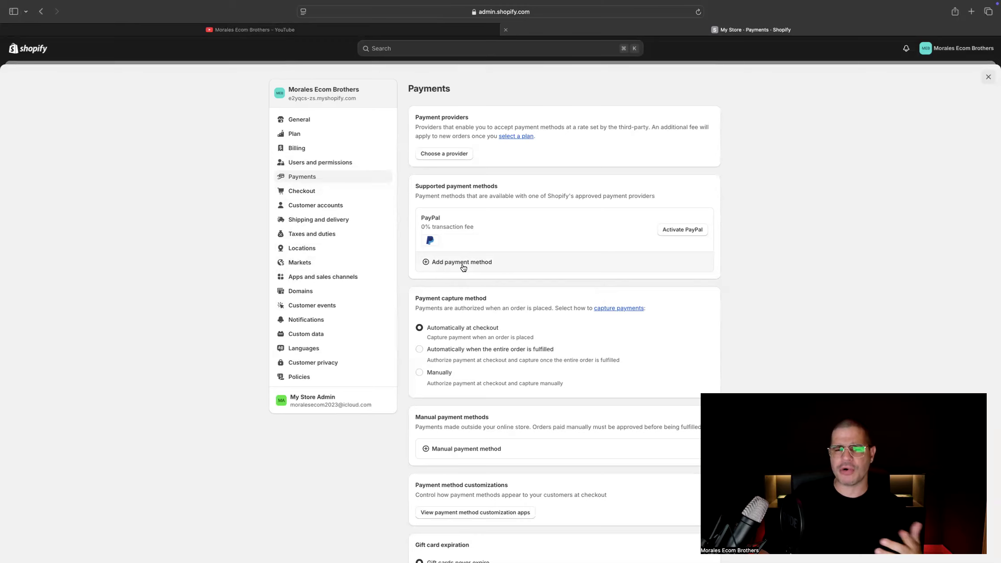
{"action": "scroll", "coordinate": [473, 334], "scroll_direction": "down", "scroll_amount": 5}
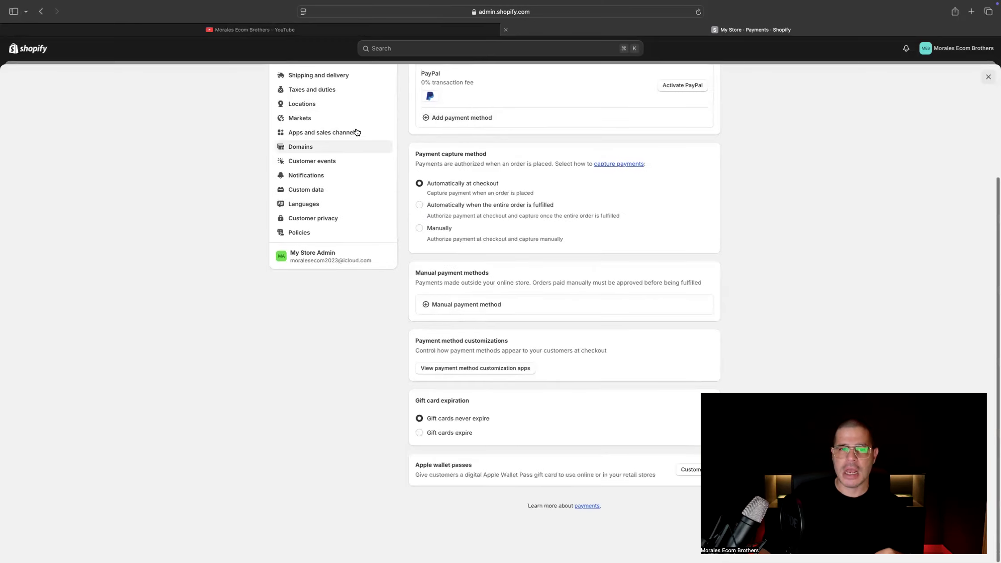
{"action": "scroll", "coordinate": [386, 174], "scroll_direction": "up", "scroll_amount": 5}
{"action": "scroll", "coordinate": [394, 250], "scroll_direction": "down", "scroll_amount": 2}
{"action": "scroll", "coordinate": [353, 228], "scroll_direction": "up", "scroll_amount": 2}
Look over the checkout and customer accounts settings, then close the store settings
{"action": "left_click", "coordinate": [335, 193]}
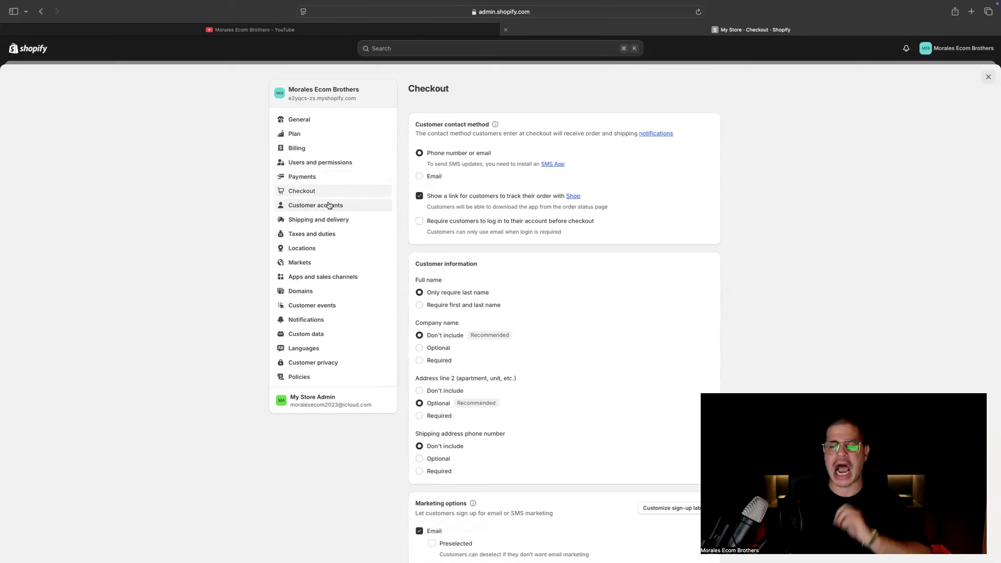
{"action": "left_click", "coordinate": [329, 206]}
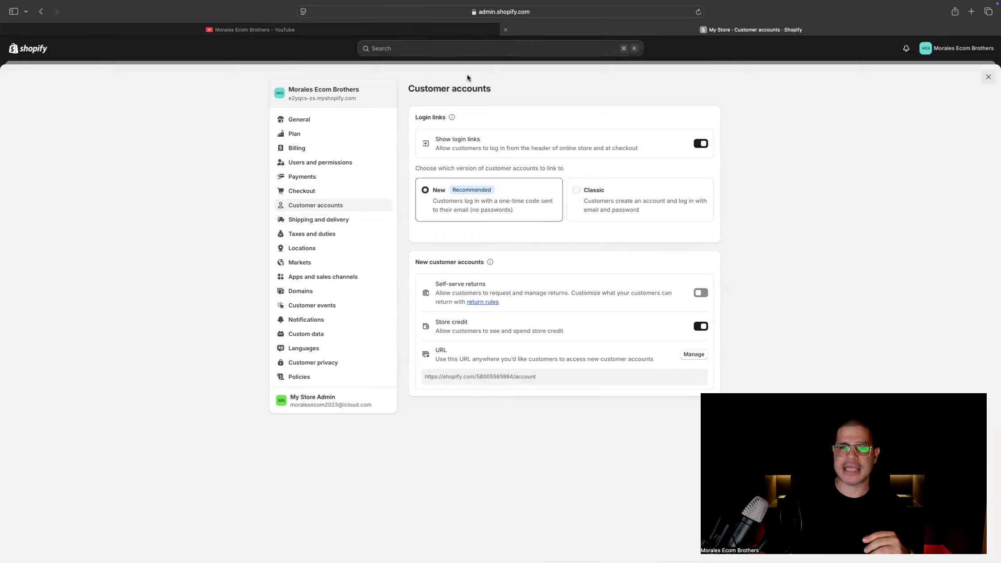
{"action": "left_click", "coordinate": [987, 78]}
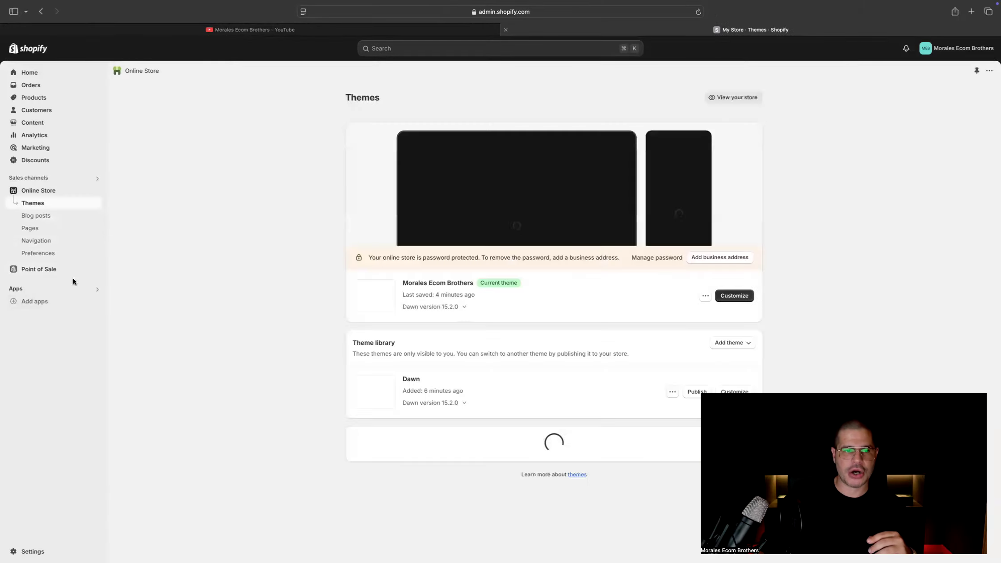
Preview the current theme, examine the storefront's customer login page, and return to the storefront home page
{"action": "left_click", "coordinate": [702, 297]}
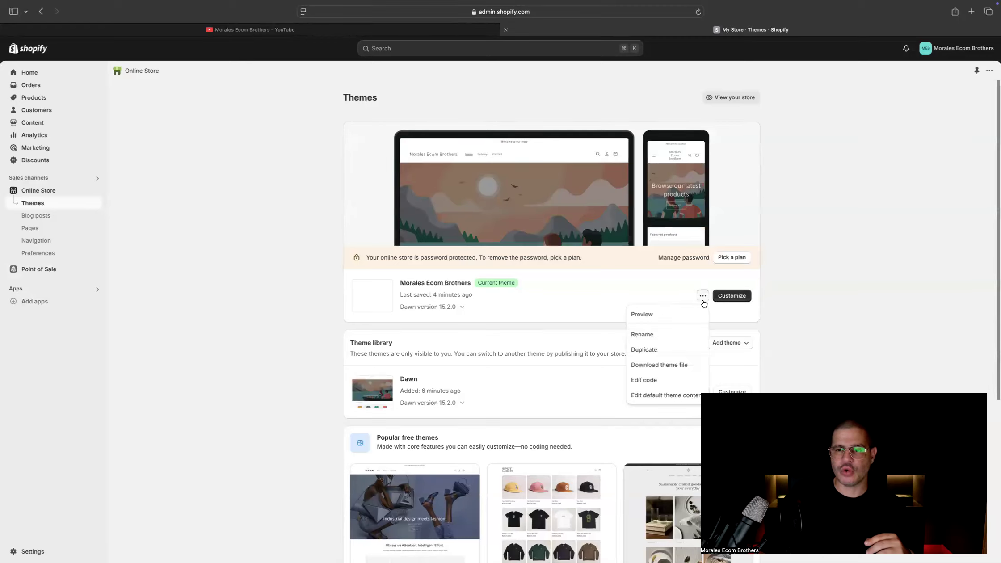
{"action": "left_click", "coordinate": [655, 313]}
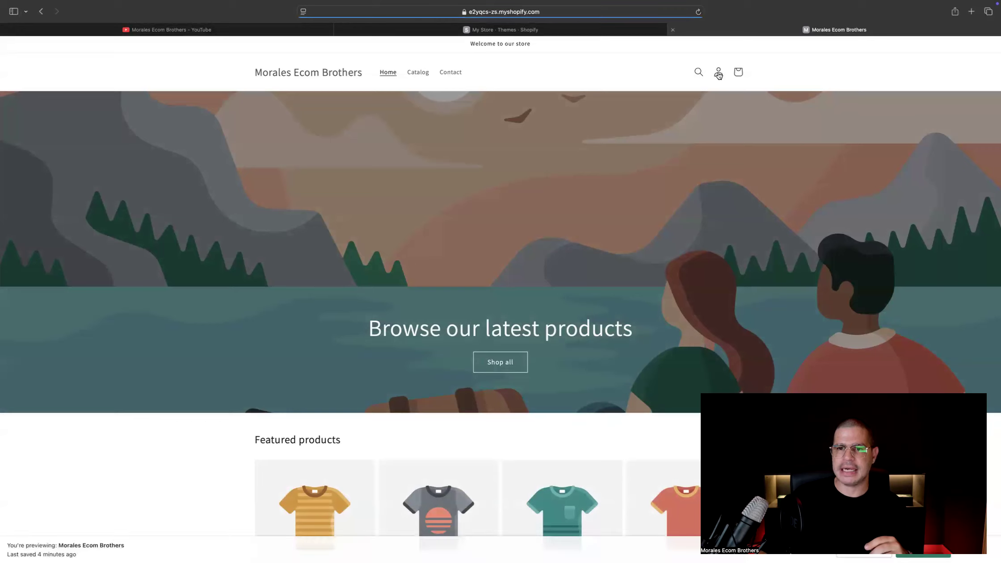
{"action": "left_click", "coordinate": [718, 73]}
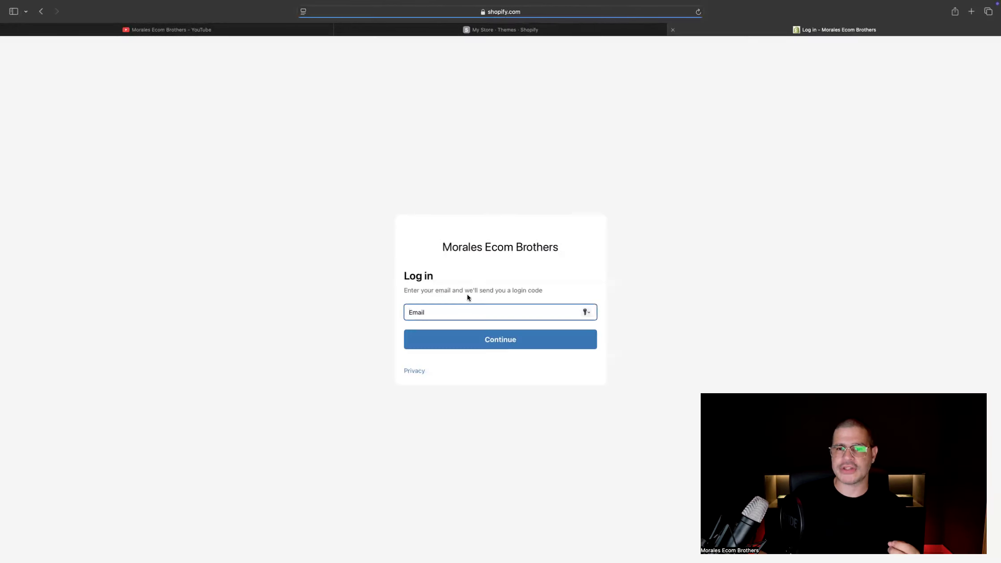
{"action": "left_click_drag", "start_coordinate": [440, 247], "coordinate": [586, 246]}
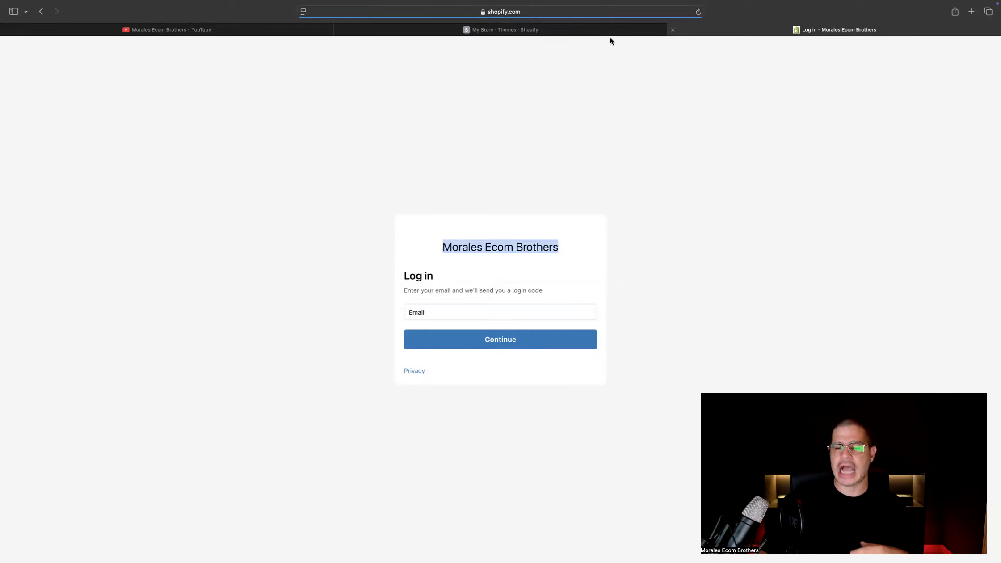
{"action": "left_click", "coordinate": [40, 11]}
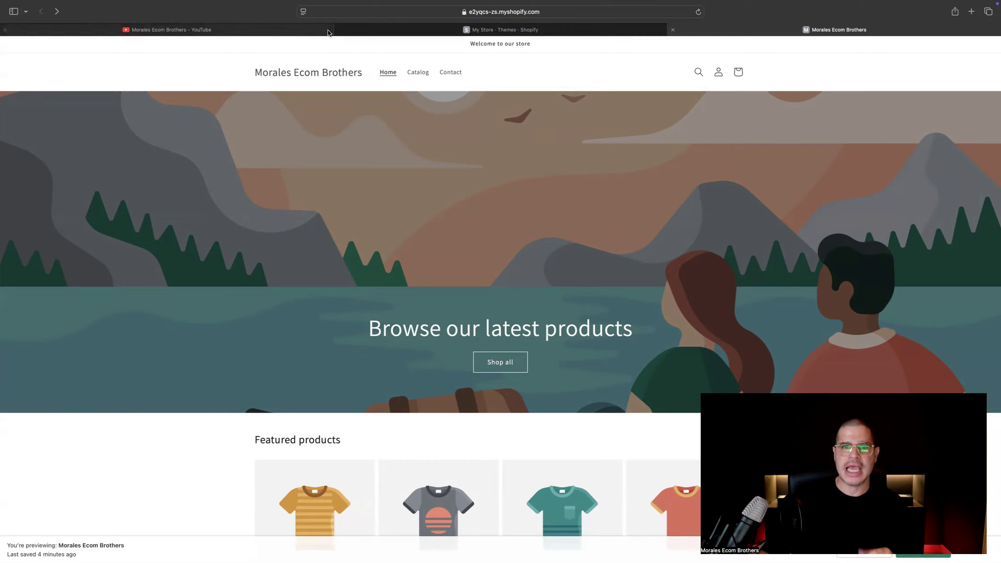
Switch the store's login links to Classic customer accounts in the store settings
{"action": "left_click", "coordinate": [461, 30]}
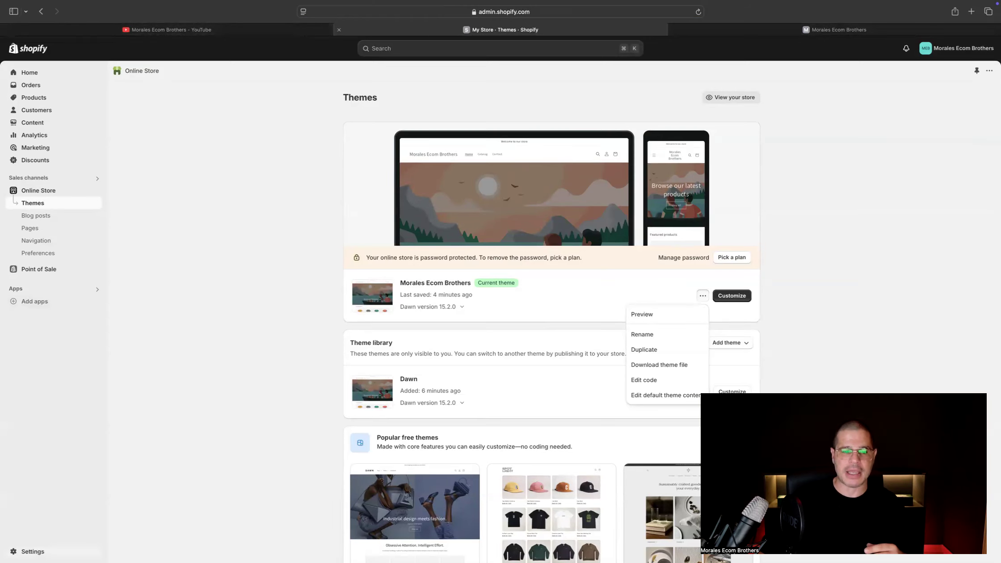
{"action": "left_click", "coordinate": [54, 552]}
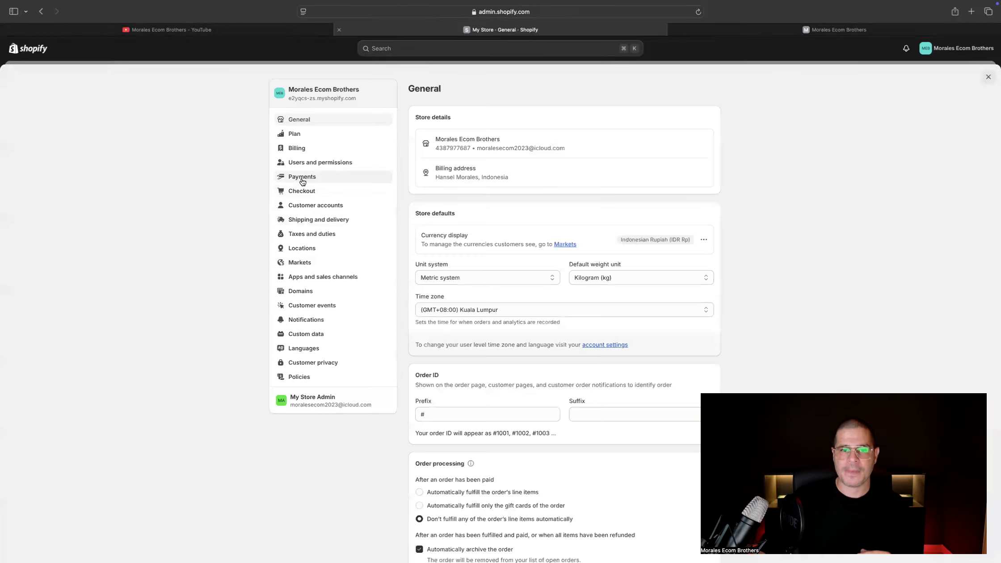
{"action": "left_click", "coordinate": [323, 206]}
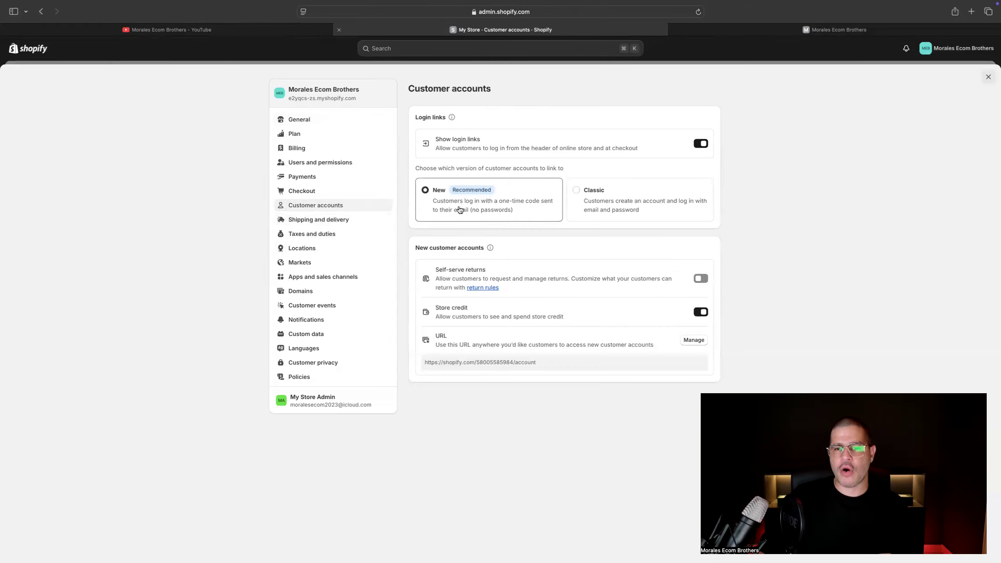
{"action": "left_click", "coordinate": [623, 198]}
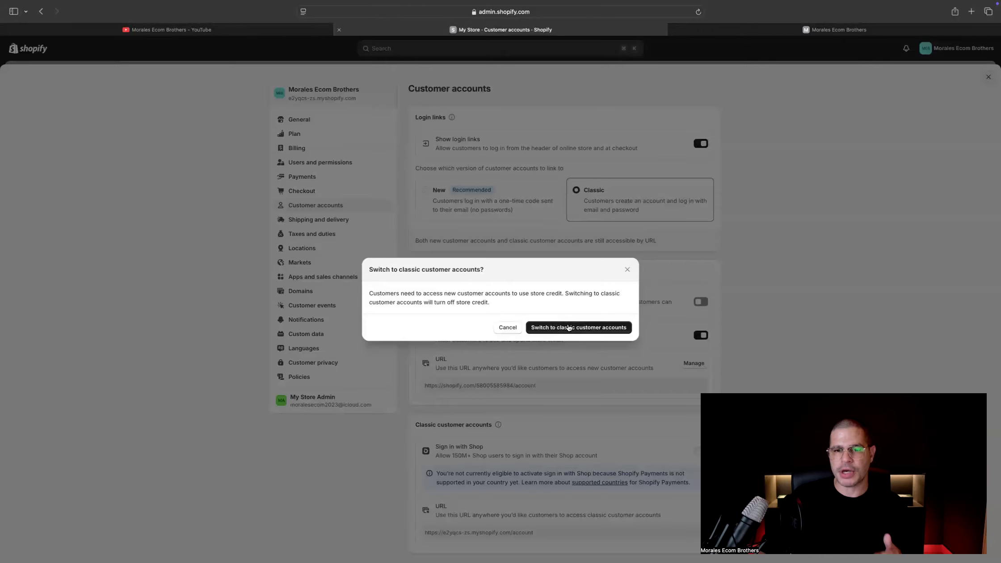
{"action": "left_click", "coordinate": [568, 329]}
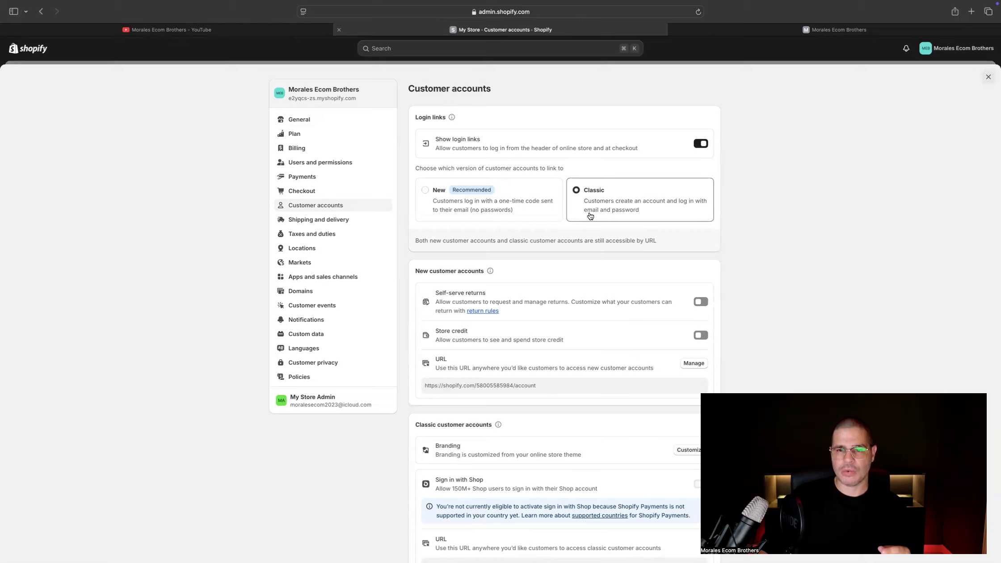
Look over the customer account options and turn on store credit under new customer accounts
{"action": "scroll", "coordinate": [519, 266], "scroll_direction": "down", "scroll_amount": 1}
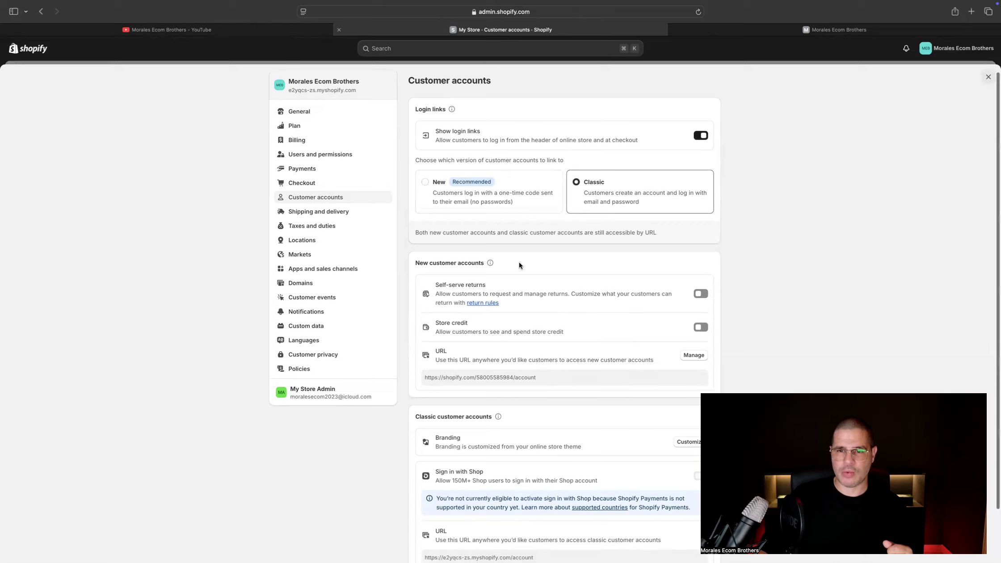
{"action": "scroll", "coordinate": [519, 265], "scroll_direction": "down", "scroll_amount": 2}
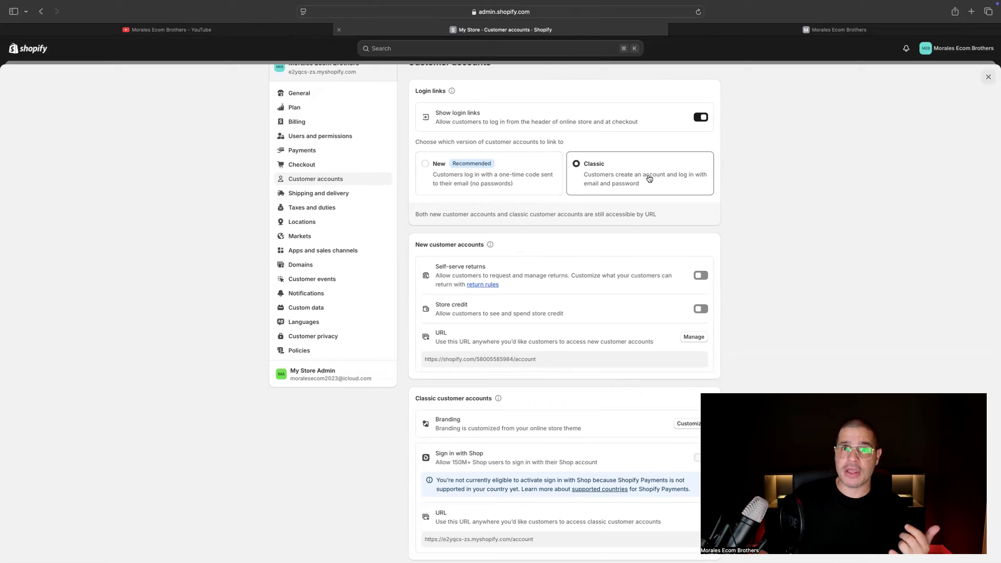
{"action": "scroll", "coordinate": [562, 235], "scroll_direction": "down", "scroll_amount": 2}
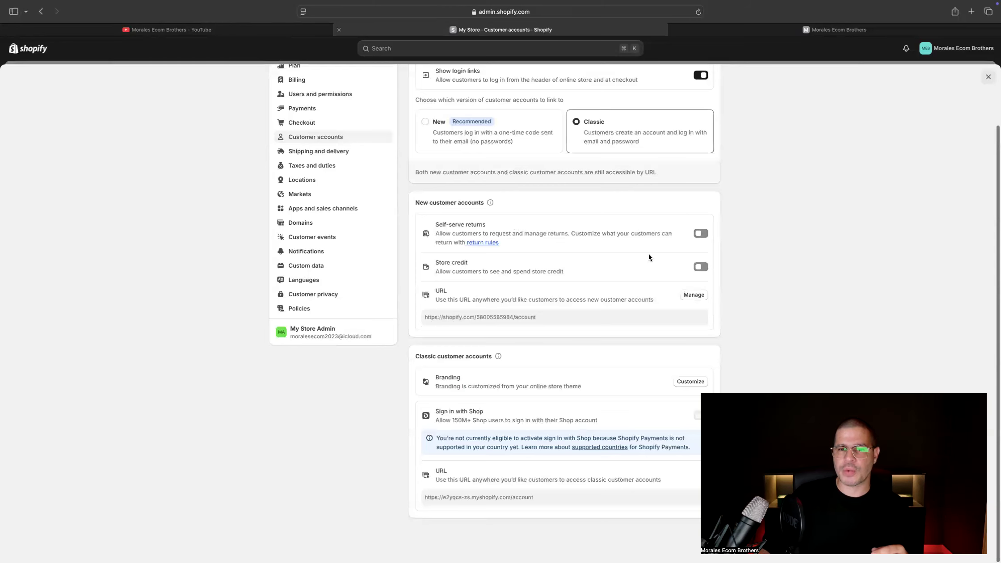
{"action": "left_click", "coordinate": [700, 267]}
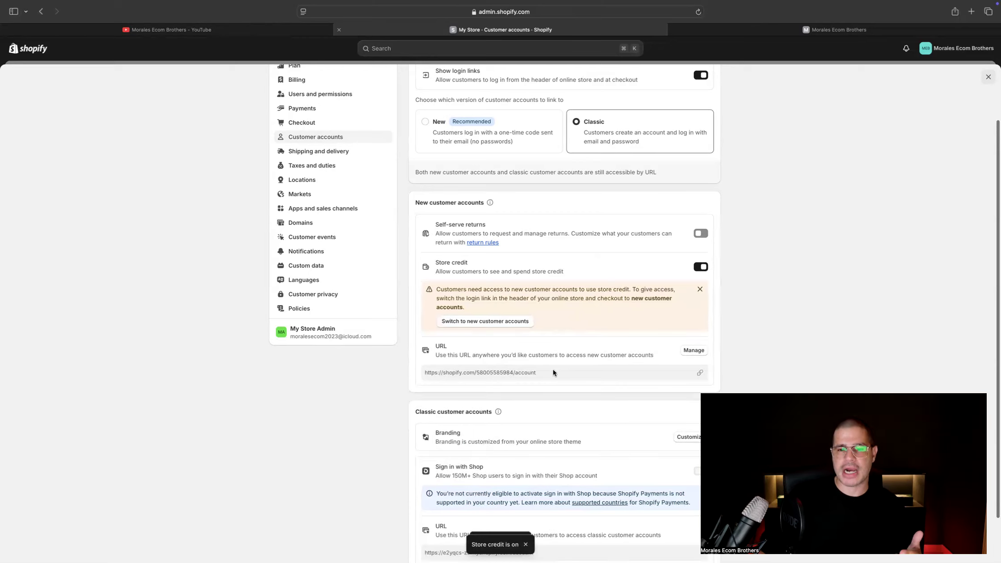
Check where the new customer accounts URL is managed, and examine the URLs for new and classic customer accounts
{"action": "left_click", "coordinate": [693, 350]}
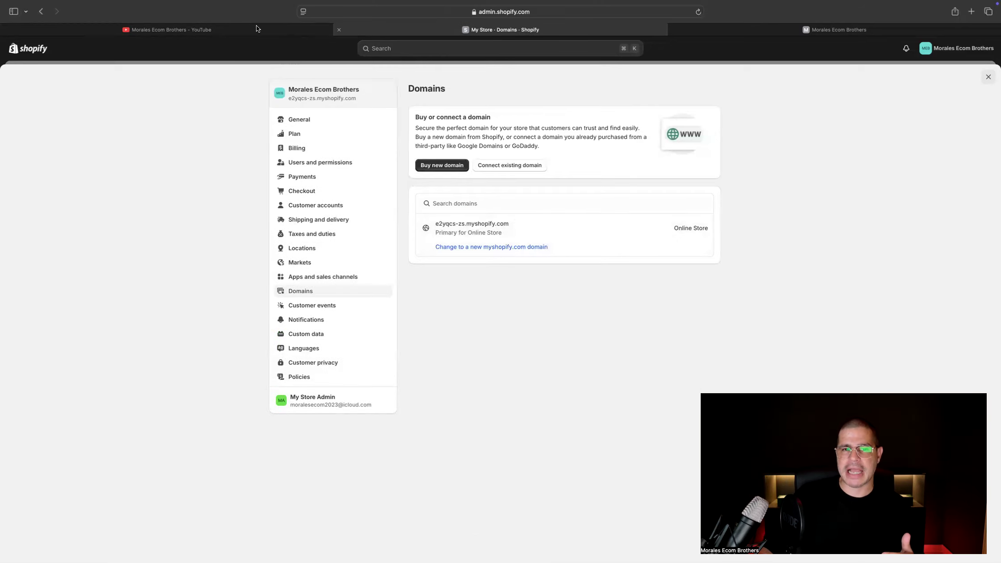
{"action": "left_click", "coordinate": [40, 11]}
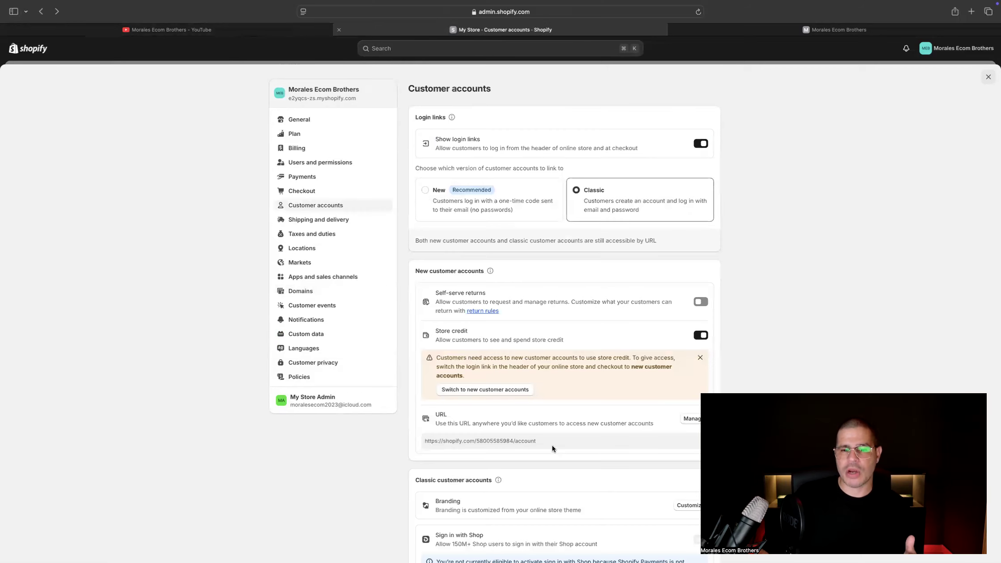
{"action": "scroll", "coordinate": [550, 440], "scroll_direction": "down", "scroll_amount": 1}
{"action": "left_click_drag", "start_coordinate": [514, 417], "coordinate": [427, 417]}
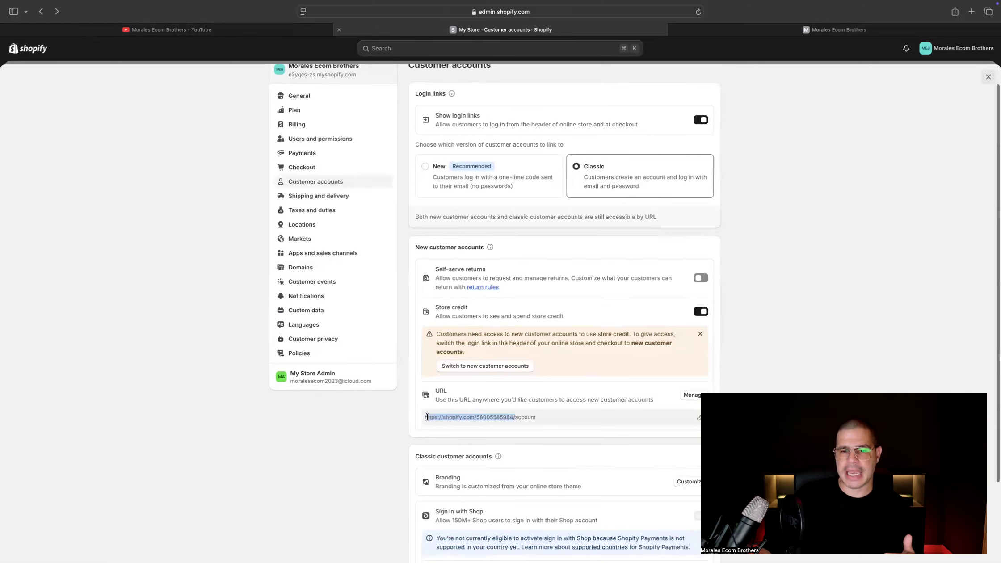
{"action": "left_click", "coordinate": [549, 422]}
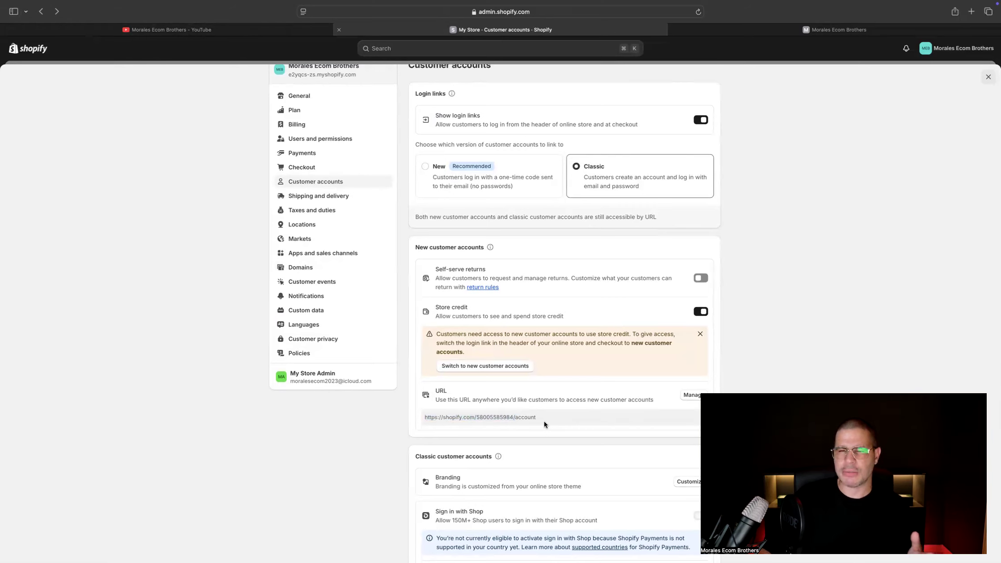
{"action": "scroll", "coordinate": [542, 422], "scroll_direction": "down", "scroll_amount": 5}
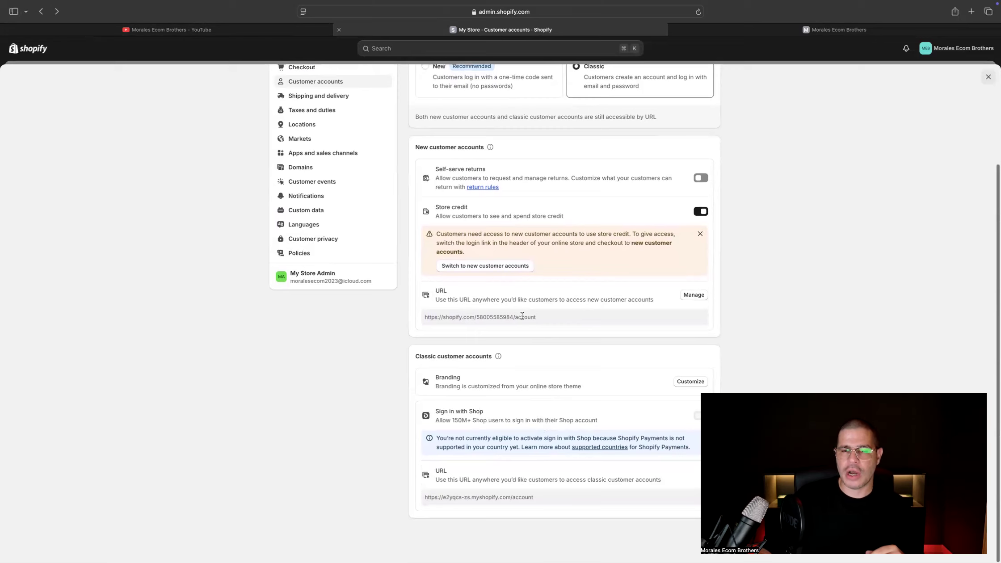
Examine the web addresses of the previewed storefront and its customer login page, then return to the storefront
{"action": "left_click", "coordinate": [831, 30]}
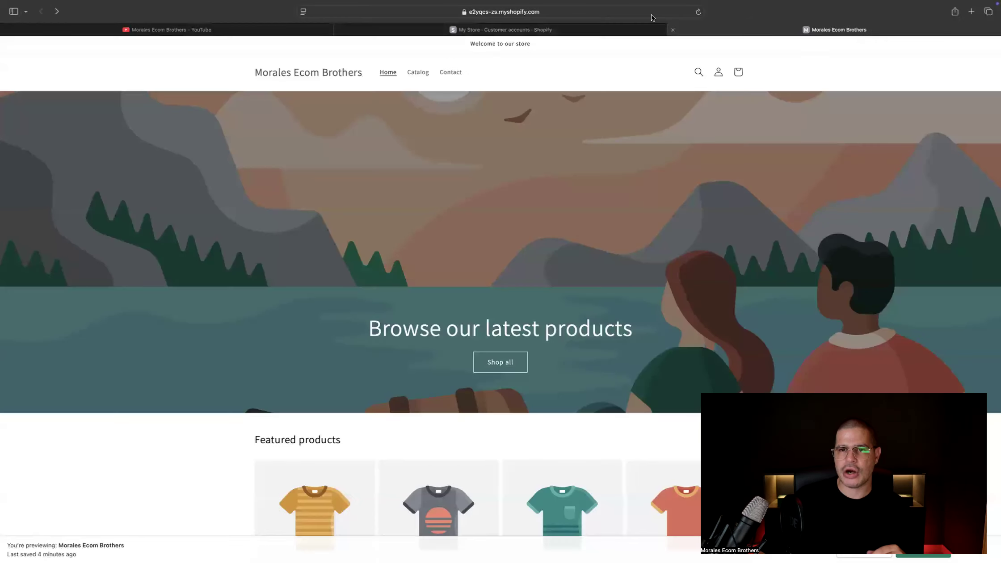
{"action": "left_click", "coordinate": [546, 14]}
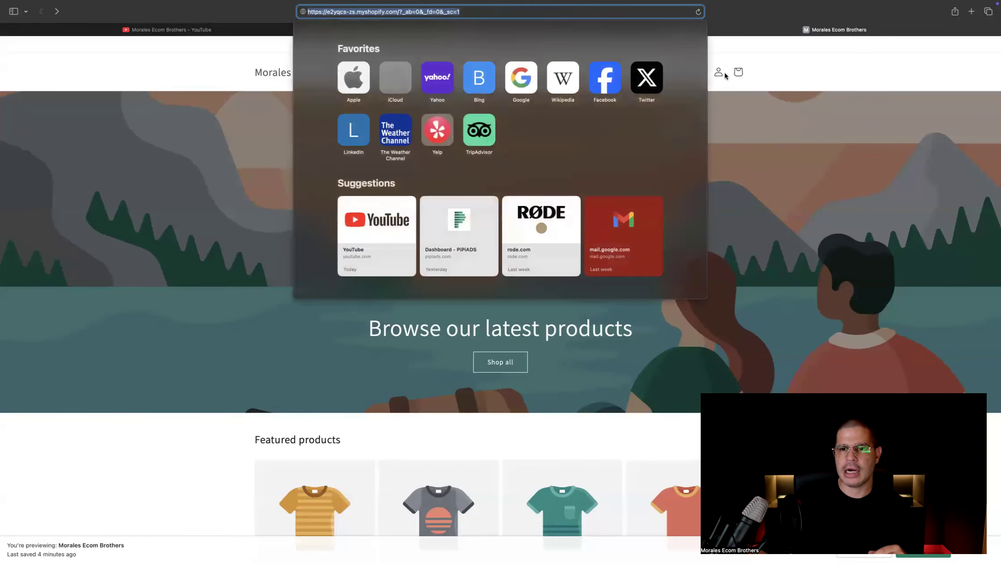
{"action": "left_click", "coordinate": [719, 73]}
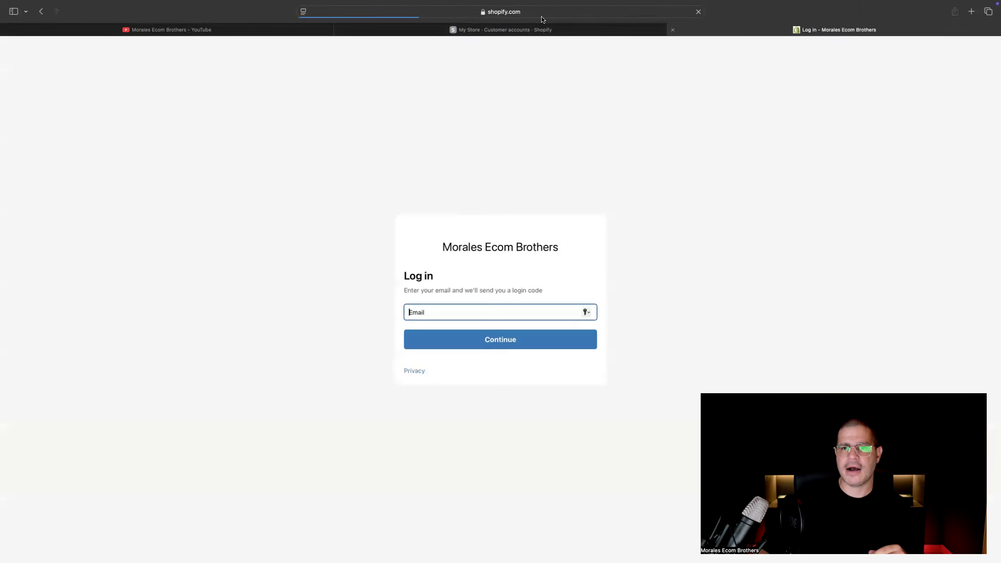
{"action": "left_click", "coordinate": [449, 13]}
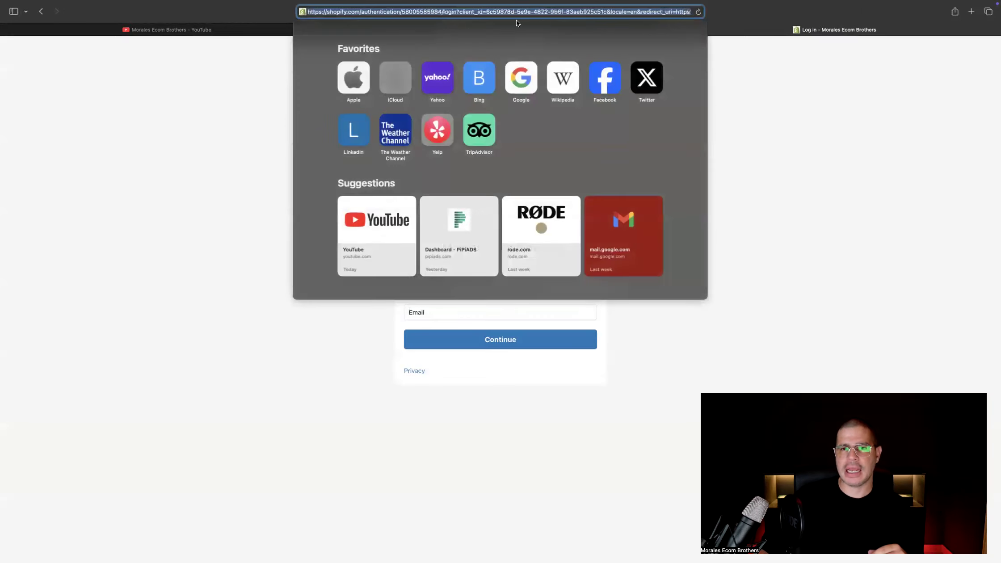
{"action": "left_click", "coordinate": [756, 78]}
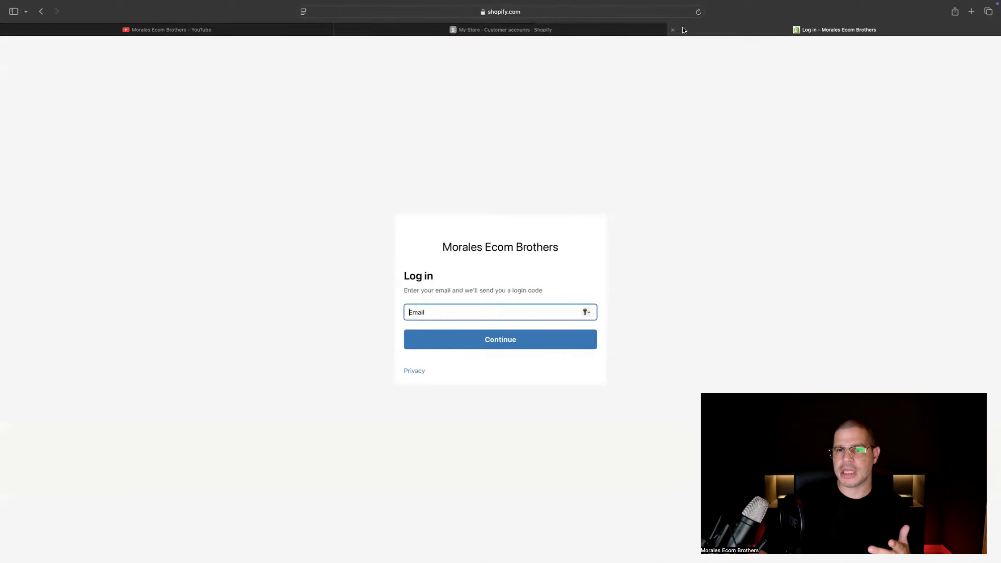
{"action": "mouse_move", "coordinate": [35, 4]}
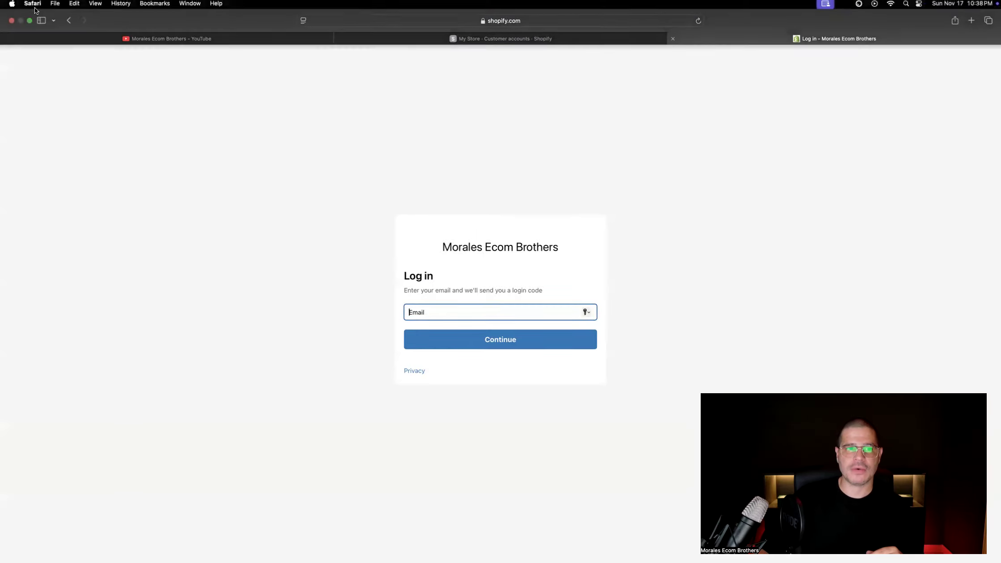
{"action": "left_click", "coordinate": [71, 21]}
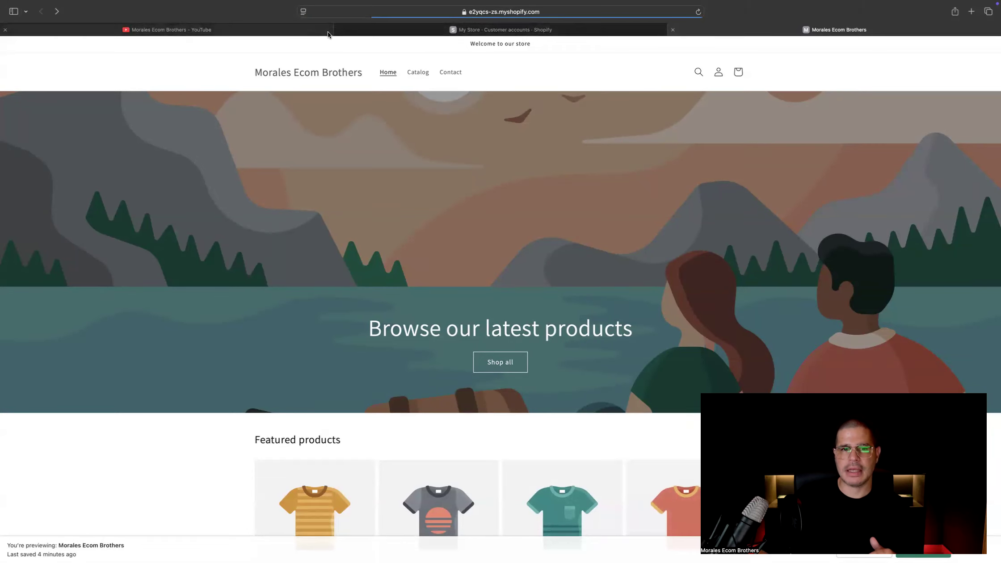
Review the classic customer accounts section and the shipping, taxes, locations, markets, apps and sales channels, and domains settings
{"action": "left_click", "coordinate": [407, 34]}
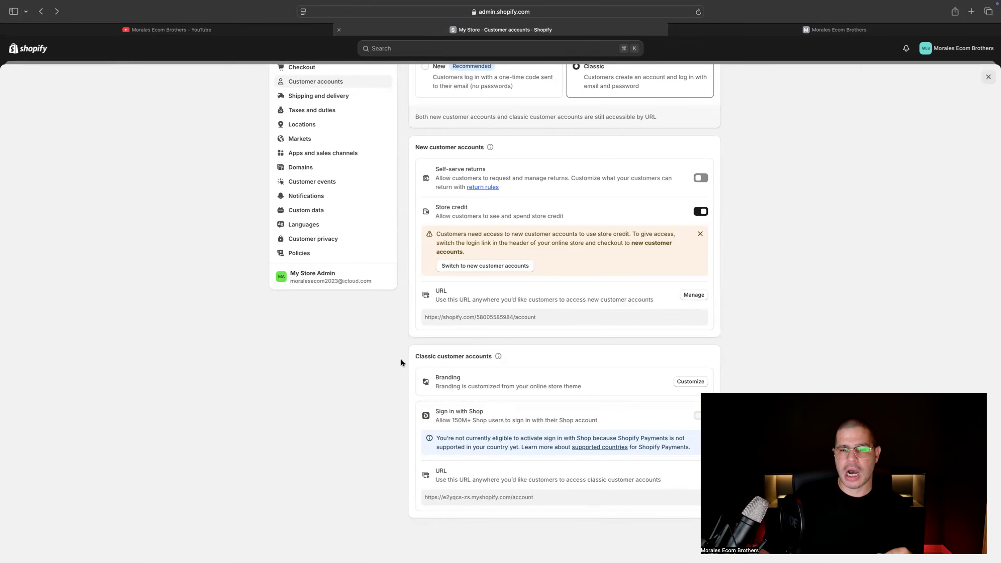
{"action": "left_click_drag", "start_coordinate": [401, 360], "coordinate": [489, 357]}
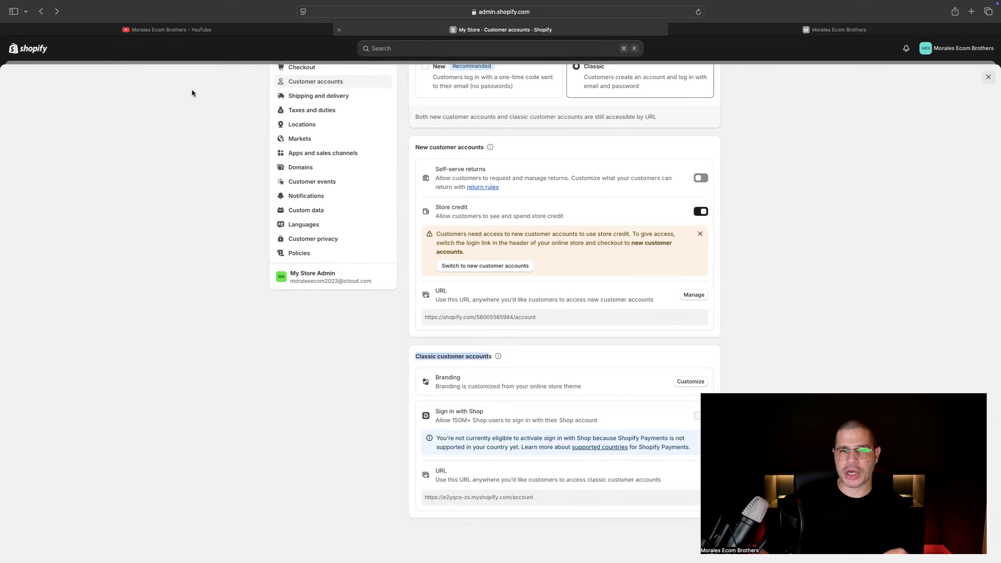
{"action": "scroll", "coordinate": [291, 162], "scroll_direction": "up", "scroll_amount": 2}
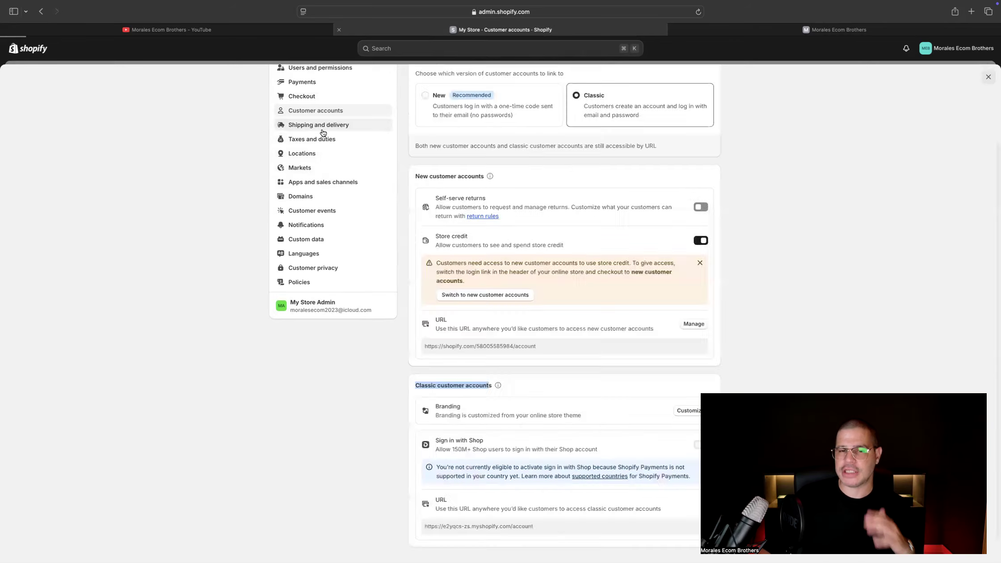
{"action": "left_click", "coordinate": [322, 129]}
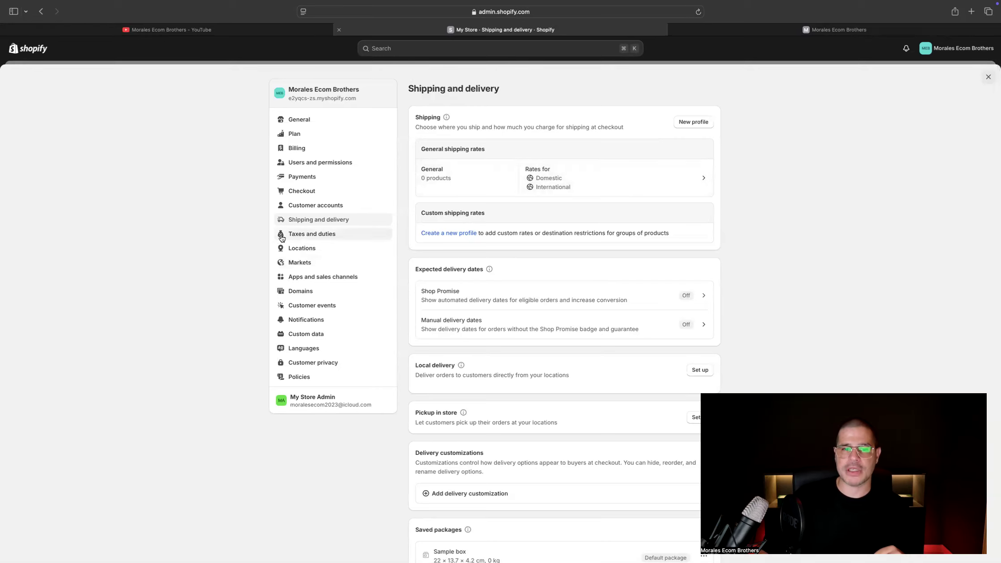
{"action": "left_click", "coordinate": [328, 235]}
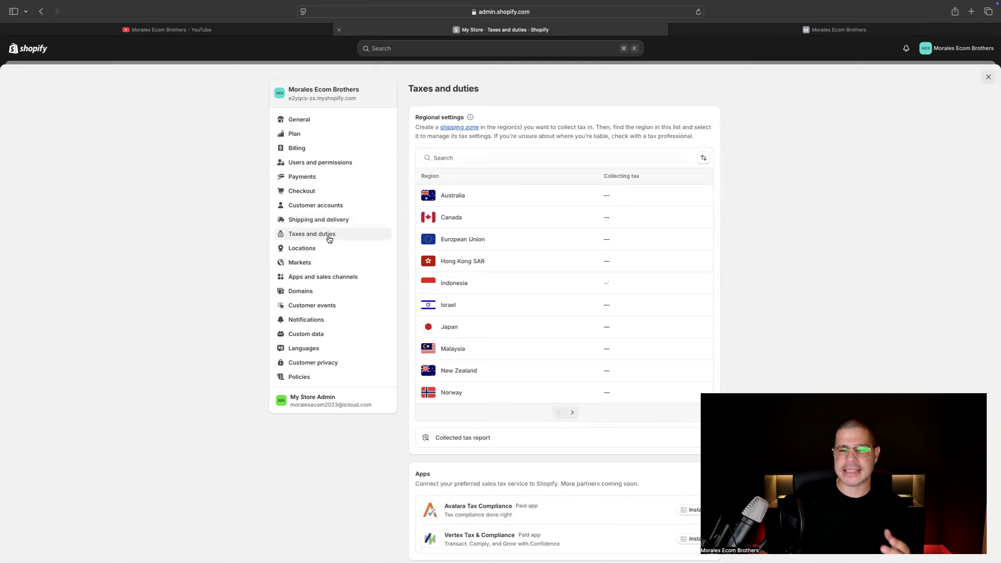
{"action": "left_click", "coordinate": [328, 248]}
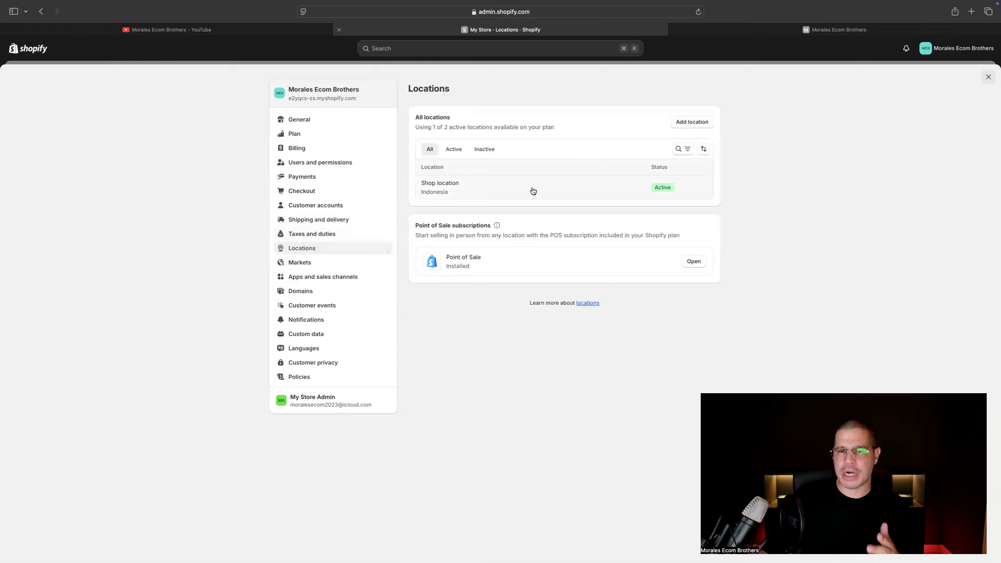
{"action": "left_click", "coordinate": [352, 267]}
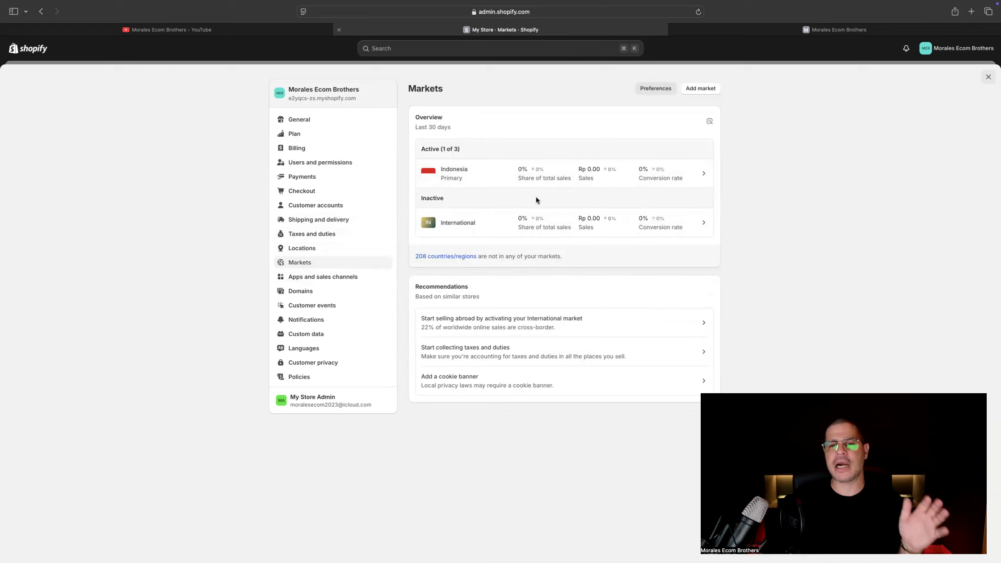
{"action": "left_click", "coordinate": [336, 277]}
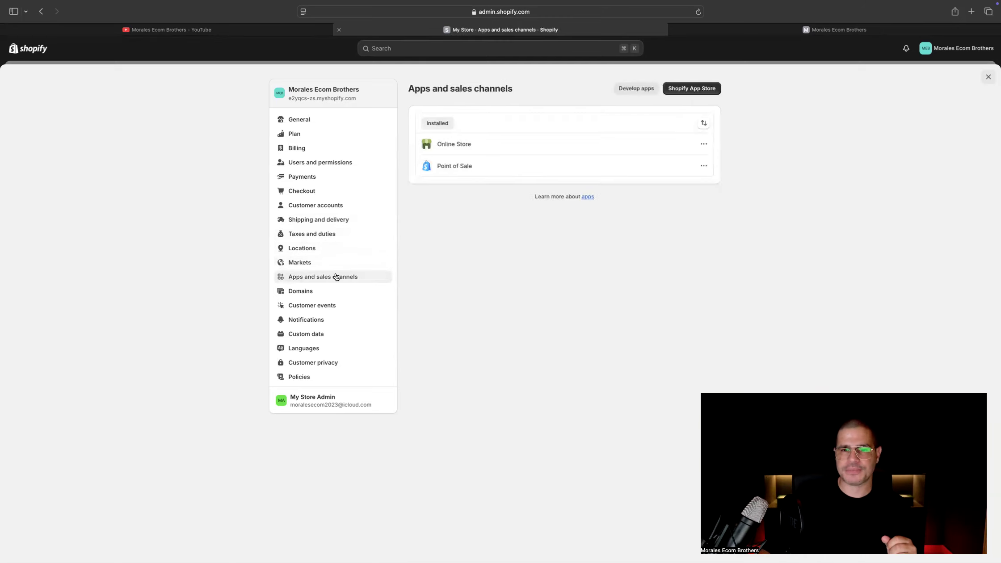
{"action": "left_click", "coordinate": [332, 294]}
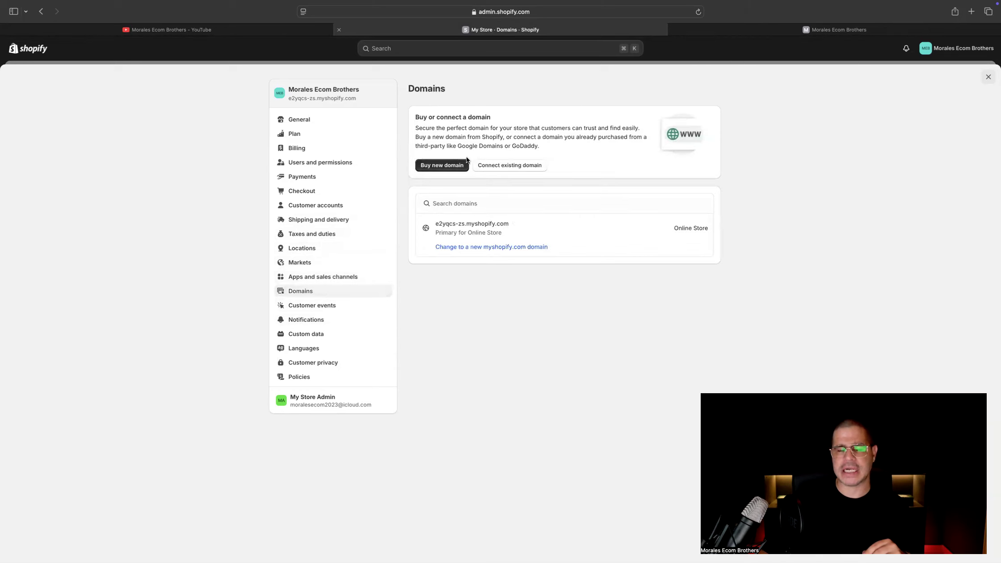
Review the customer events and notifications settings, and examine the preview of the order confirmation email sent to customers
{"action": "left_click", "coordinate": [339, 306]}
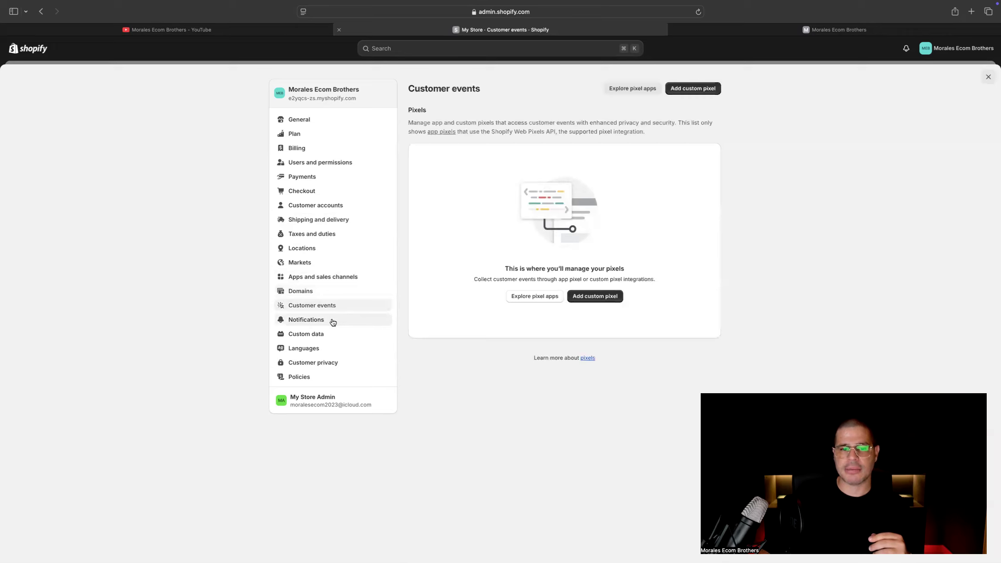
{"action": "left_click", "coordinate": [333, 320]}
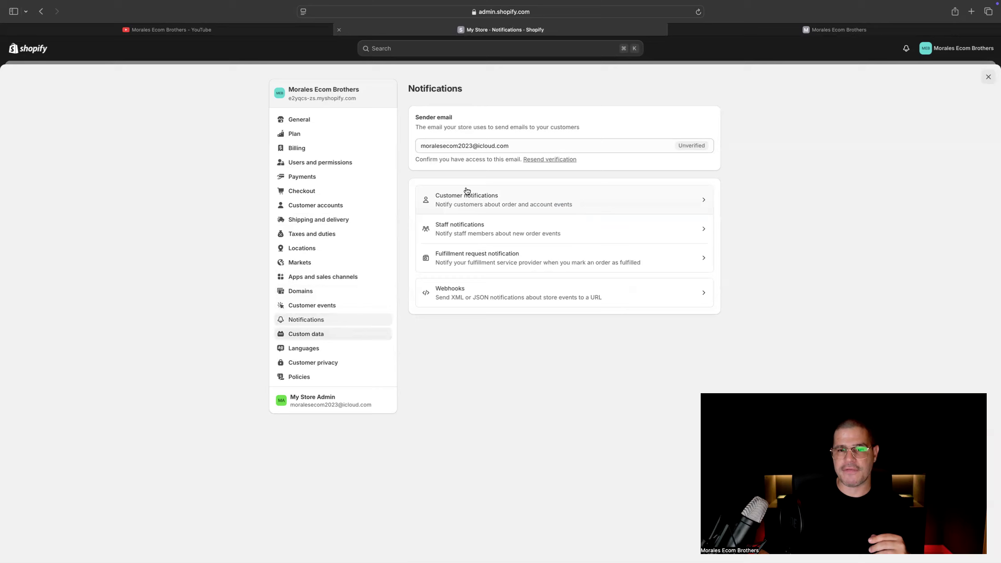
{"action": "left_click", "coordinate": [486, 199]}
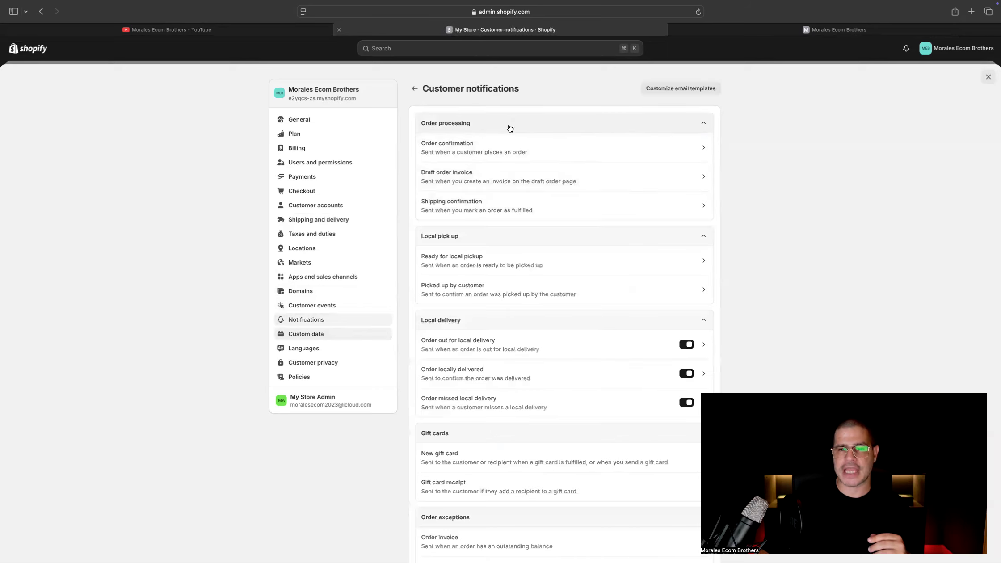
{"action": "left_click", "coordinate": [574, 159]}
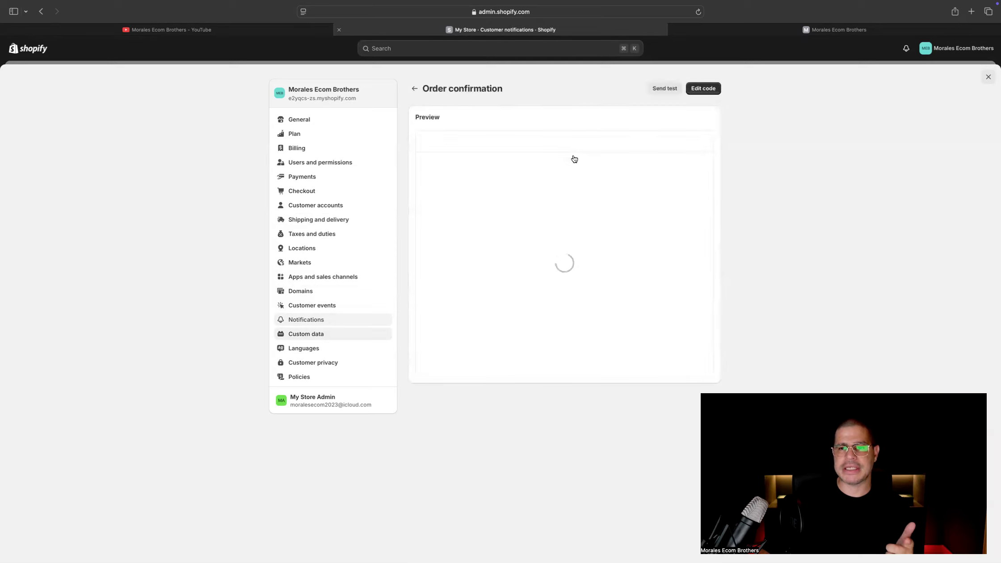
{"action": "scroll", "coordinate": [539, 289], "scroll_direction": "down", "scroll_amount": 5}
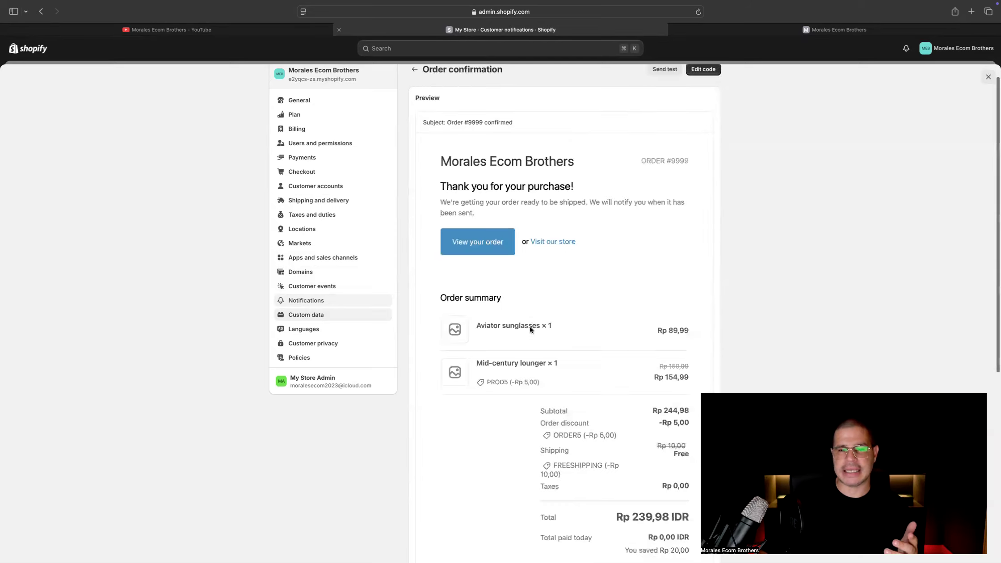
{"action": "scroll", "coordinate": [524, 324], "scroll_direction": "down", "scroll_amount": 2}
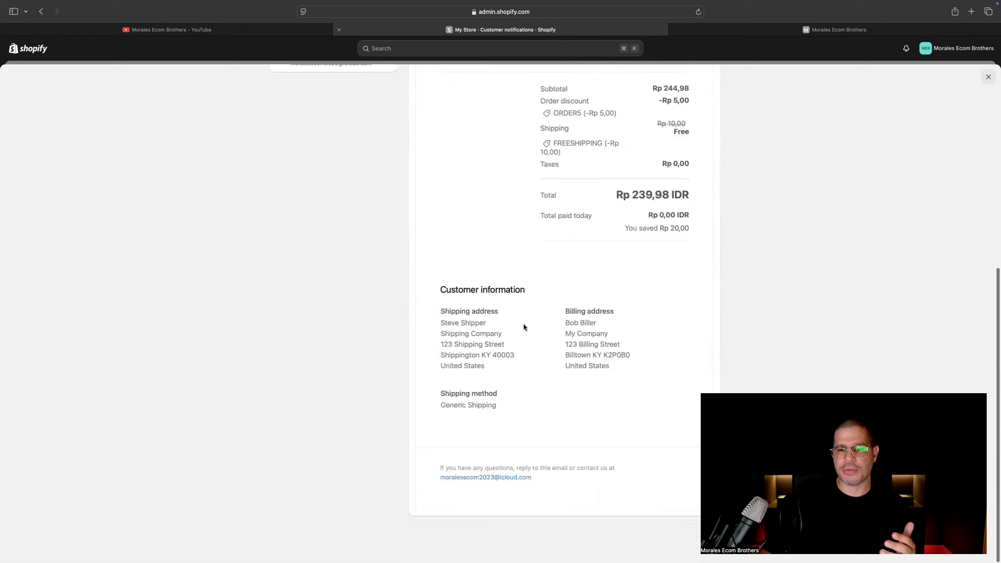
{"action": "scroll", "coordinate": [523, 324], "scroll_direction": "up", "scroll_amount": 7}
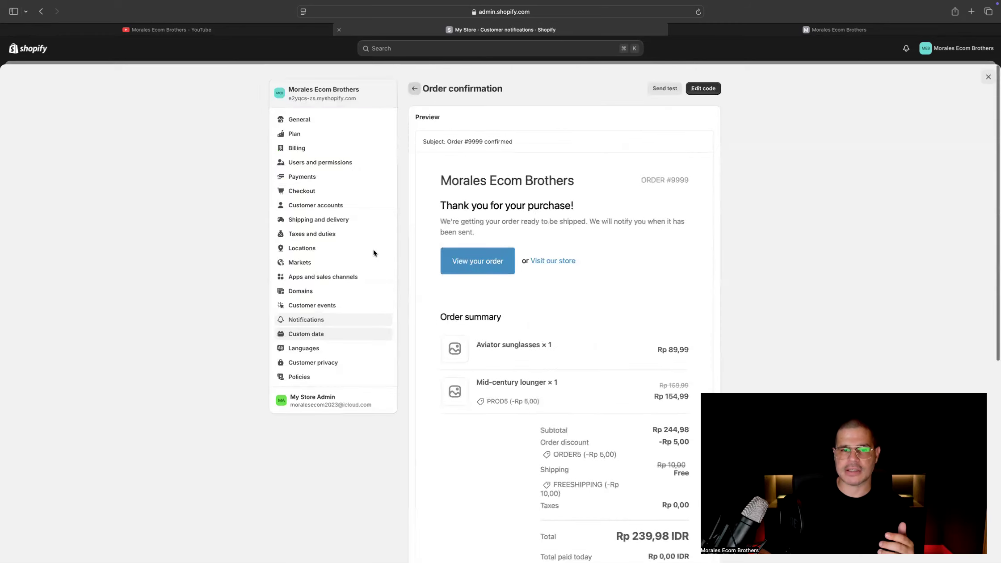
Review the languages, customer privacy and policies settings, then leave the store settings
{"action": "left_click", "coordinate": [314, 305]}
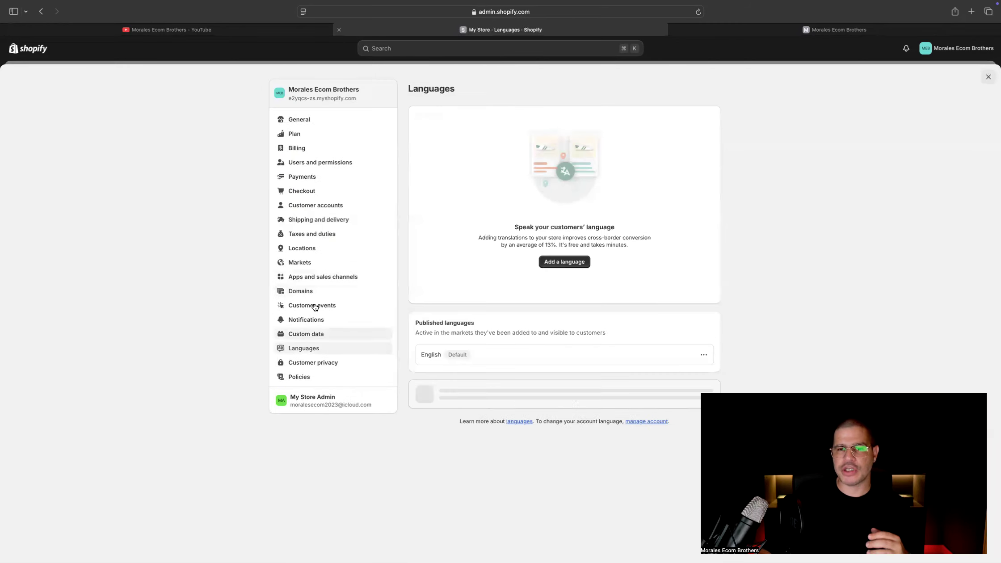
{"action": "left_click", "coordinate": [327, 367]}
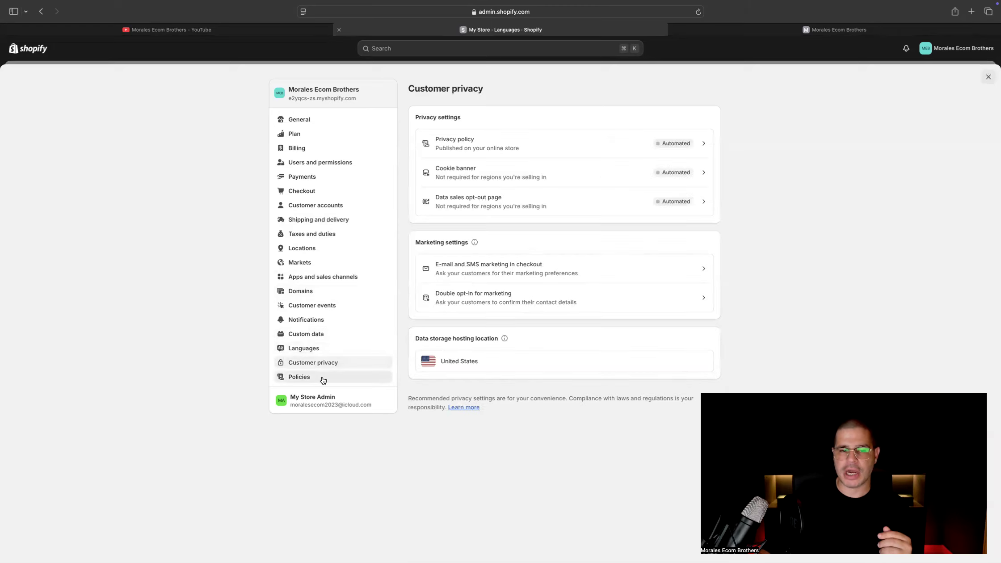
{"action": "left_click", "coordinate": [323, 379]}
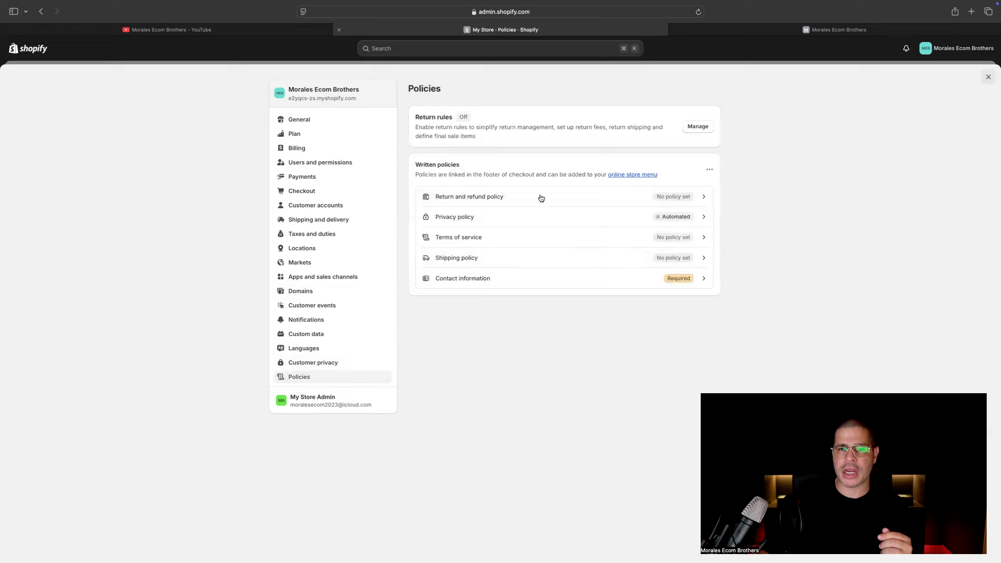
{"action": "left_click", "coordinate": [988, 78]}
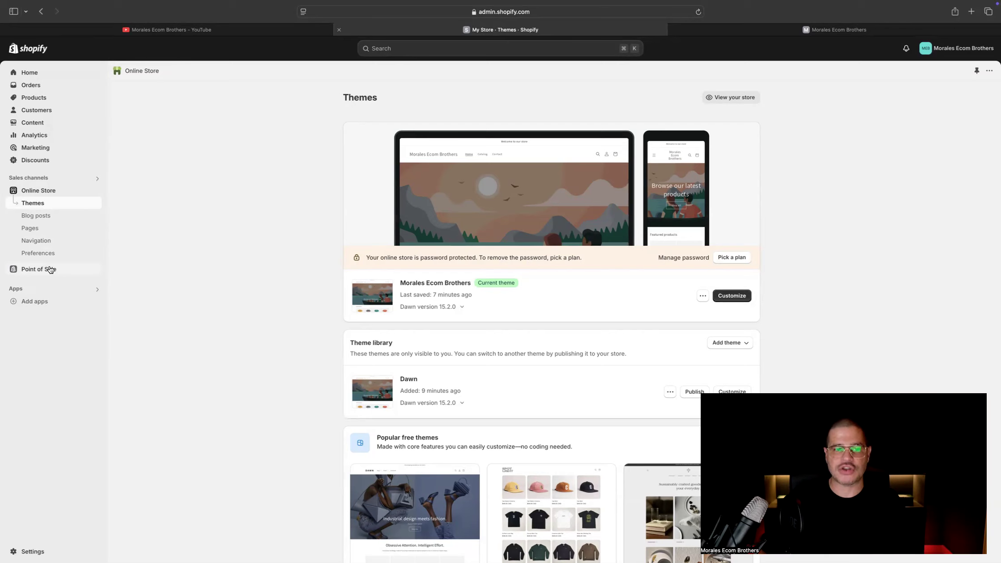
Look over the online store's list of pages and its navigation menus
{"action": "left_click", "coordinate": [43, 231]}
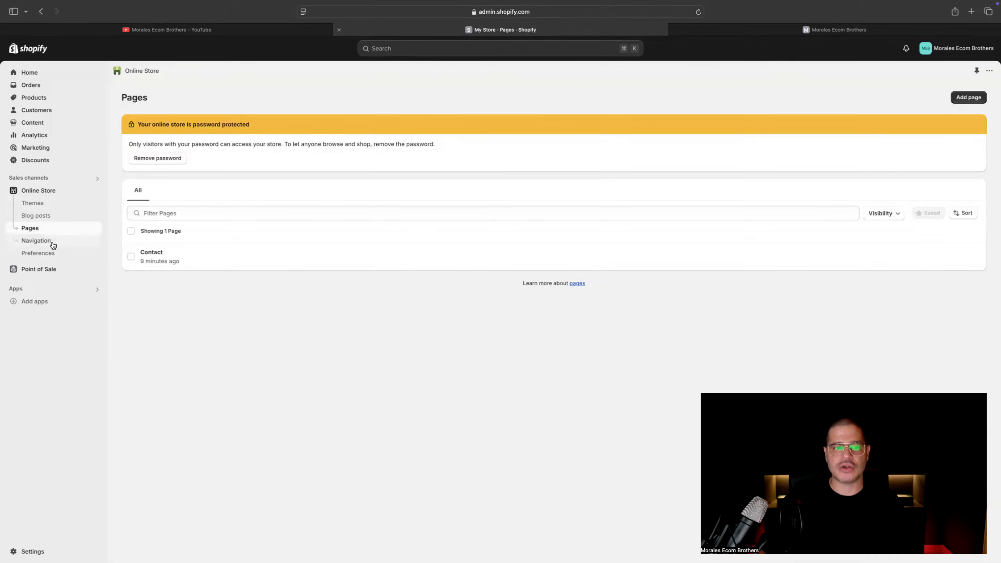
{"action": "left_click", "coordinate": [52, 243]}
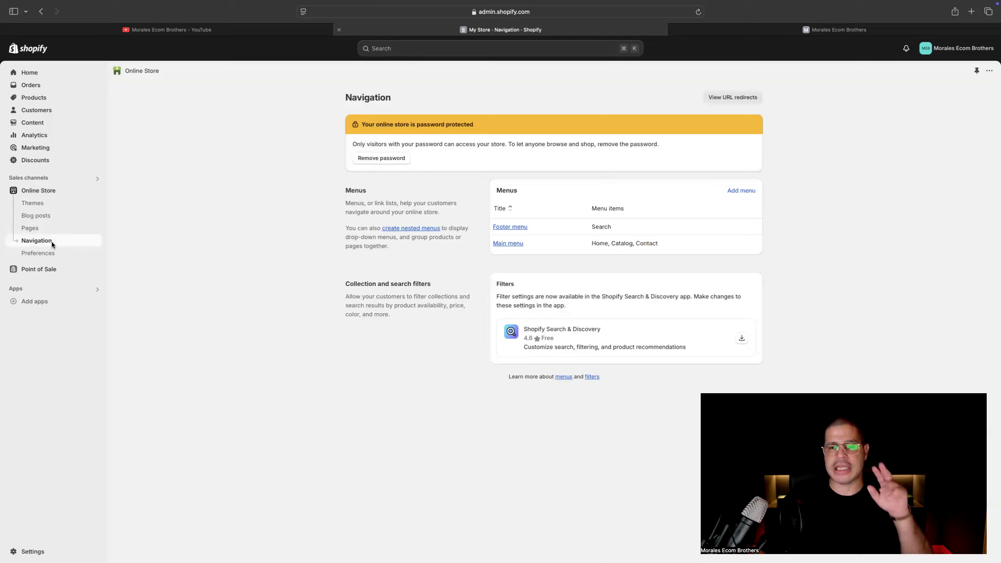
{"action": "left_click", "coordinate": [42, 229]}
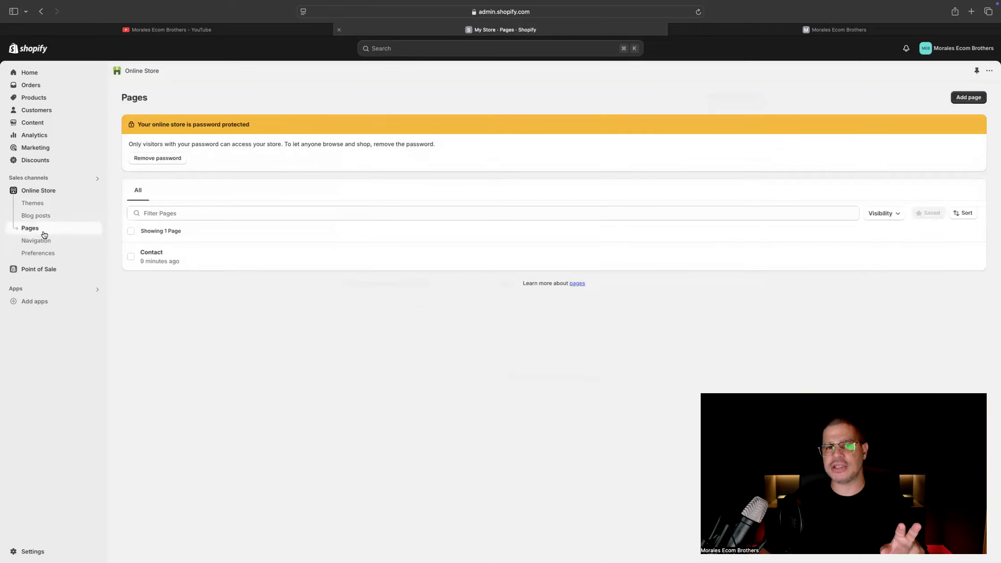
{"action": "left_click", "coordinate": [42, 242]}
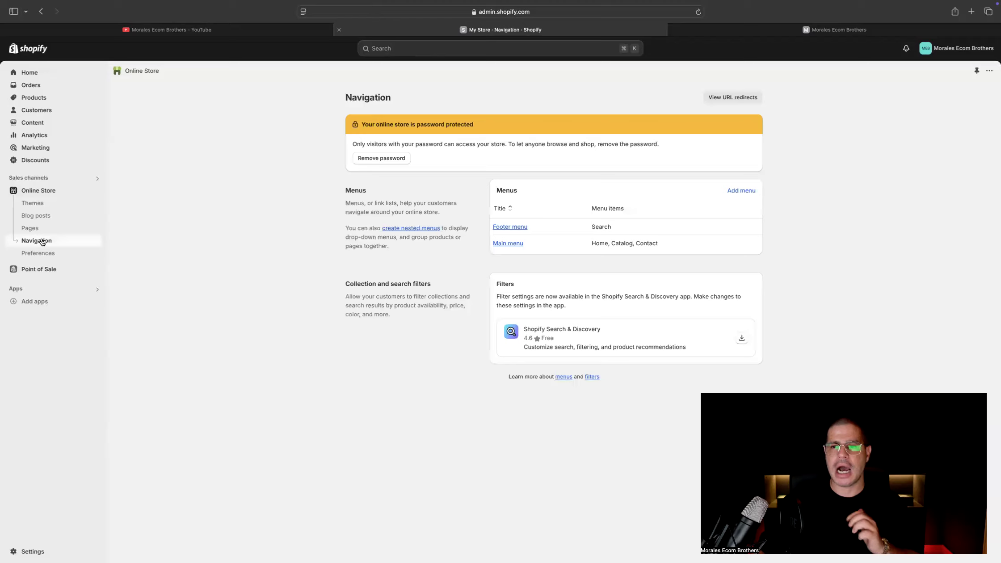
Examine the home, catalog and contact pages of the previewed storefront, then return to the store admin
{"action": "left_click", "coordinate": [773, 30]}
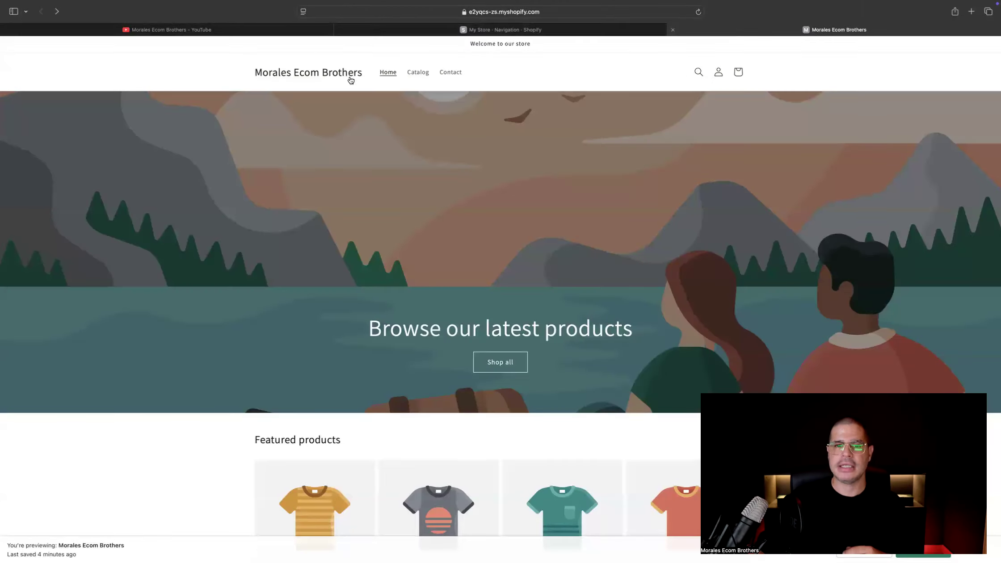
{"action": "left_click", "coordinate": [418, 73]}
{"action": "left_click", "coordinate": [449, 72]}
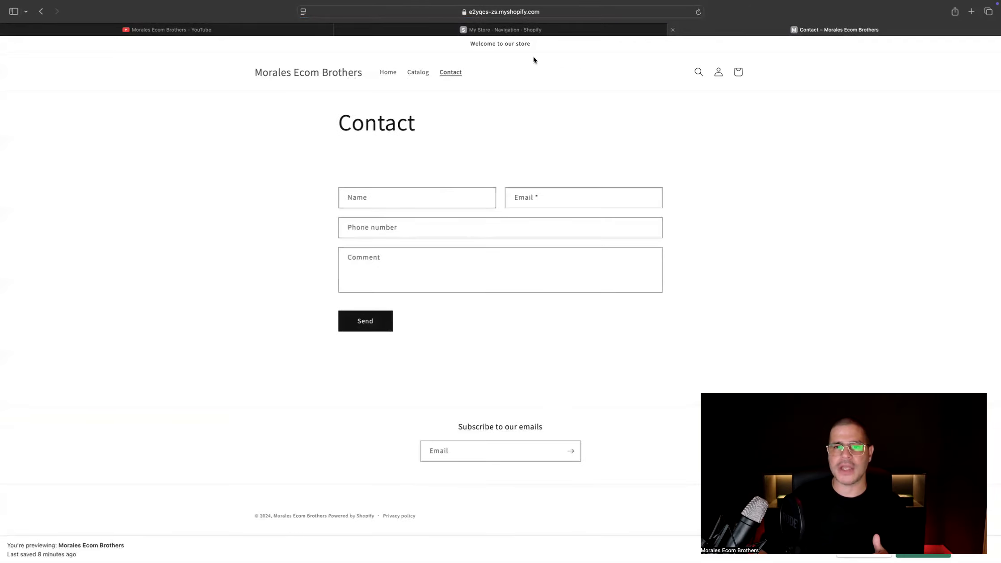
{"action": "left_click", "coordinate": [514, 32]}
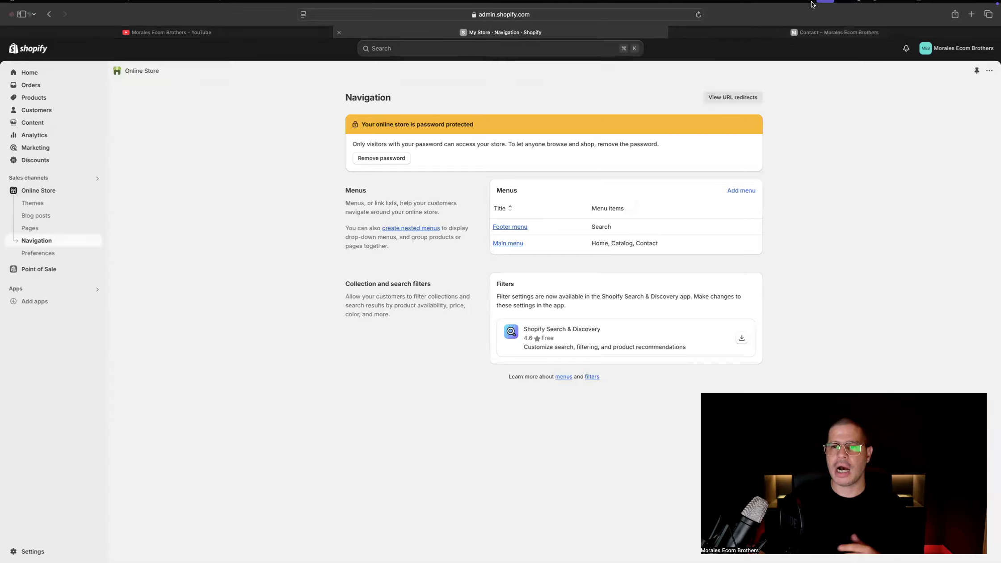
{"action": "left_click", "coordinate": [755, 38]}
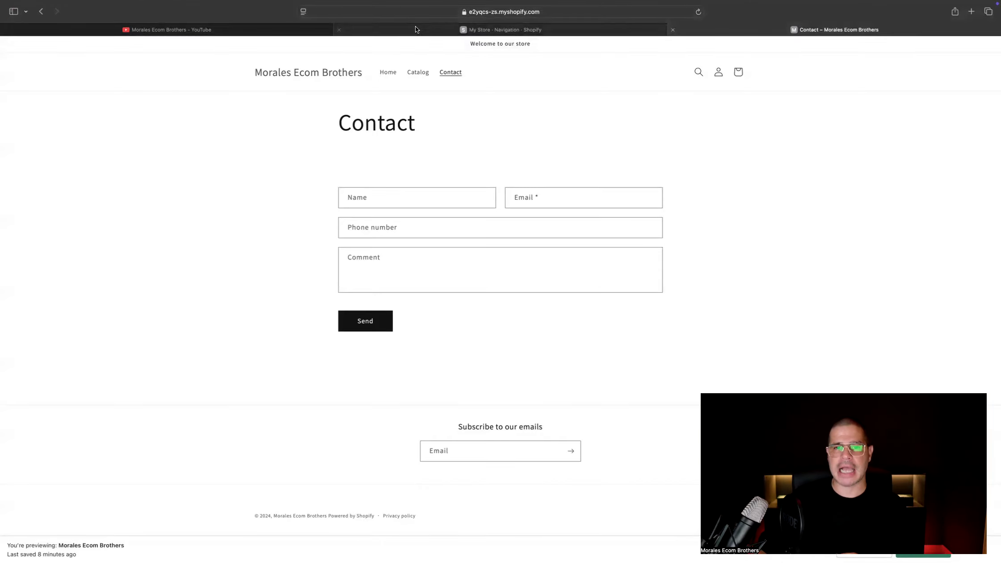
{"action": "left_click", "coordinate": [415, 30]}
{"action": "left_click", "coordinate": [291, 32]}
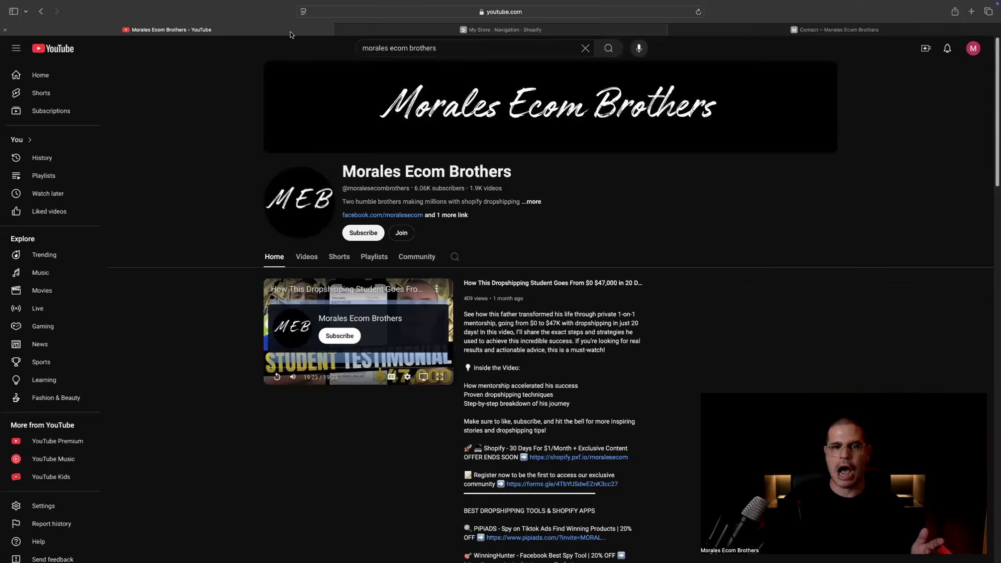
{"action": "left_click", "coordinate": [365, 29]}
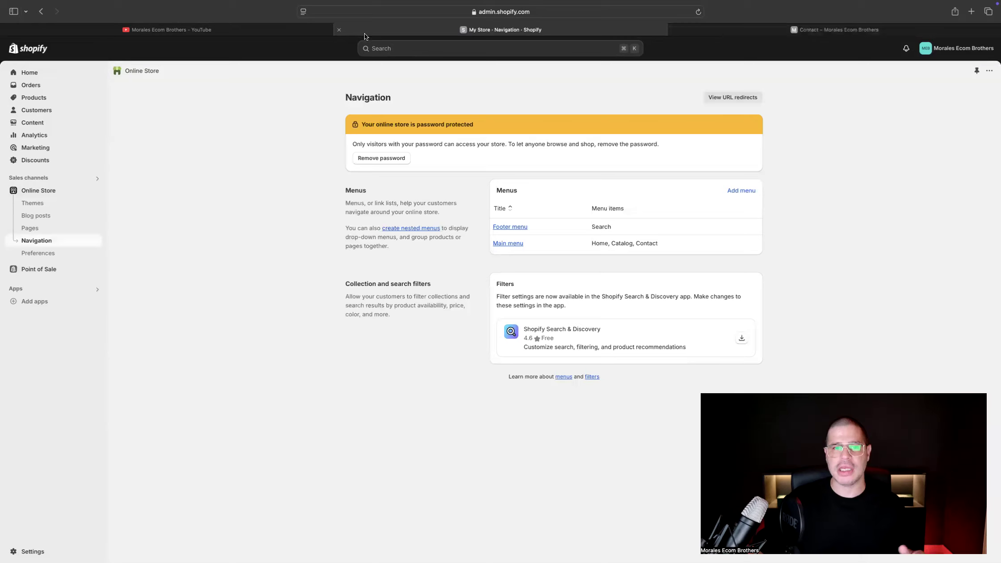
Publish the Dawn theme from the theme library as the store's current theme
{"action": "left_click", "coordinate": [29, 201]}
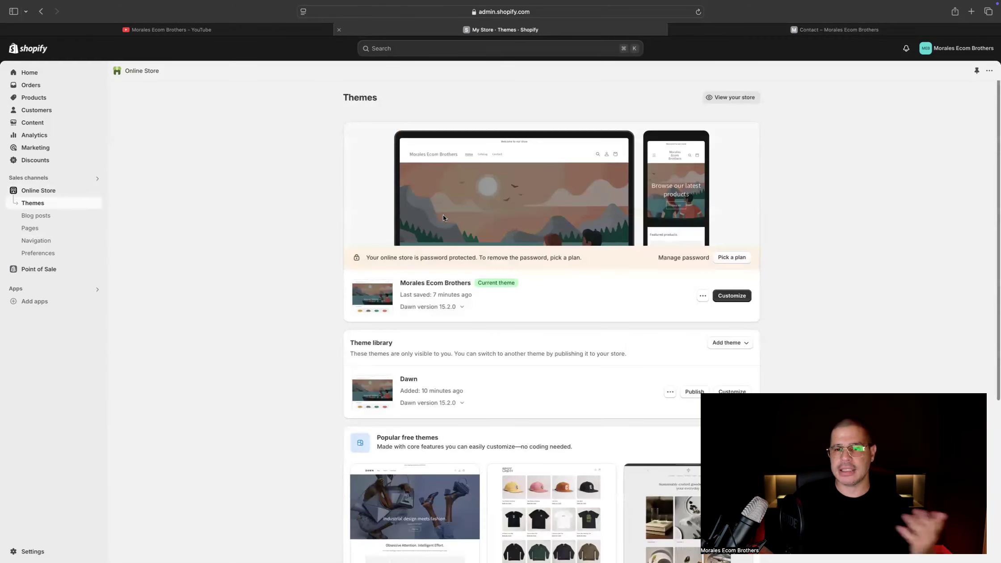
{"action": "left_click", "coordinate": [693, 391]}
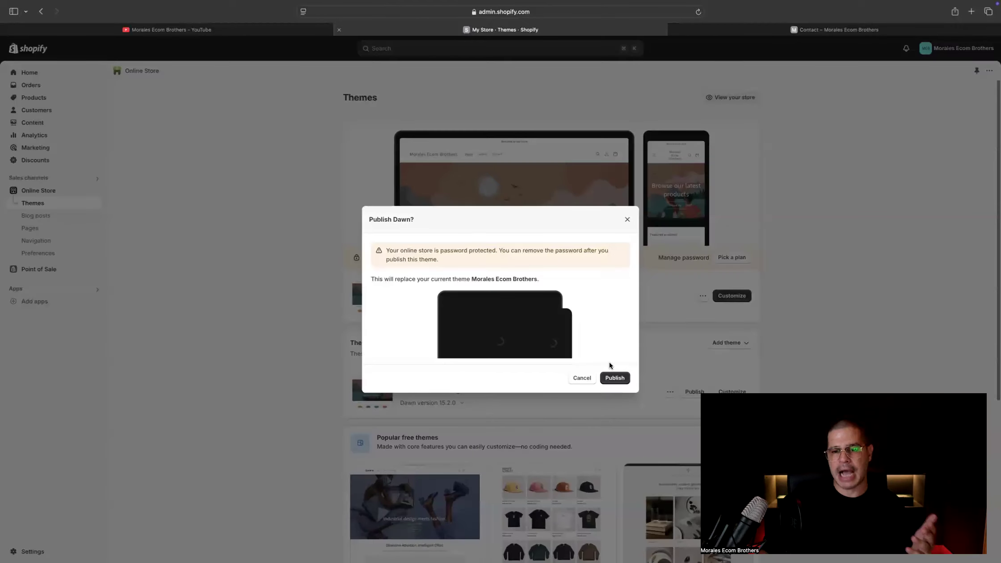
{"action": "left_click", "coordinate": [613, 377]}
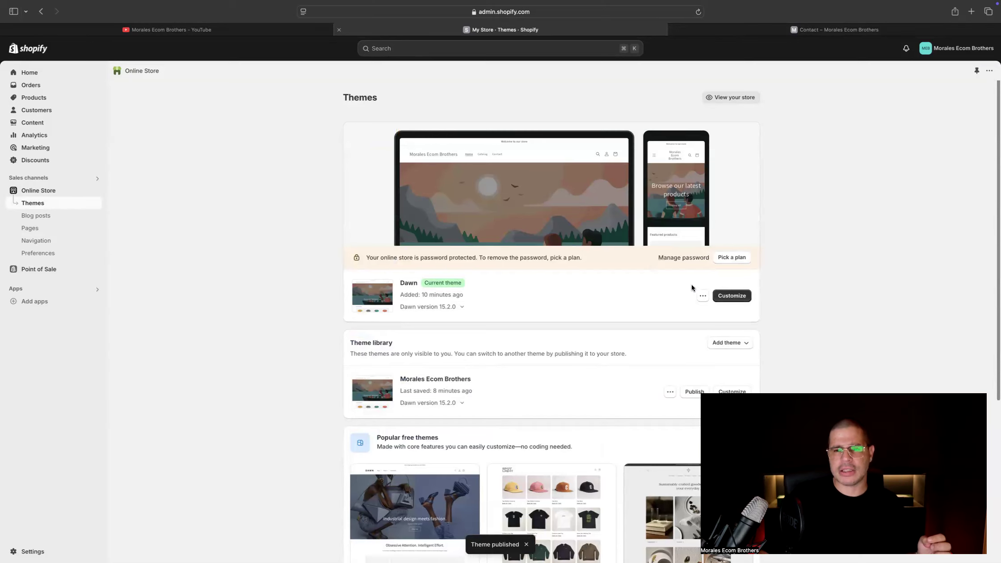
Rename the current Dawn theme as Morales Ecom Brothers and save the new name
{"action": "left_click", "coordinate": [702, 297]}
{"action": "left_click", "coordinate": [652, 334]}
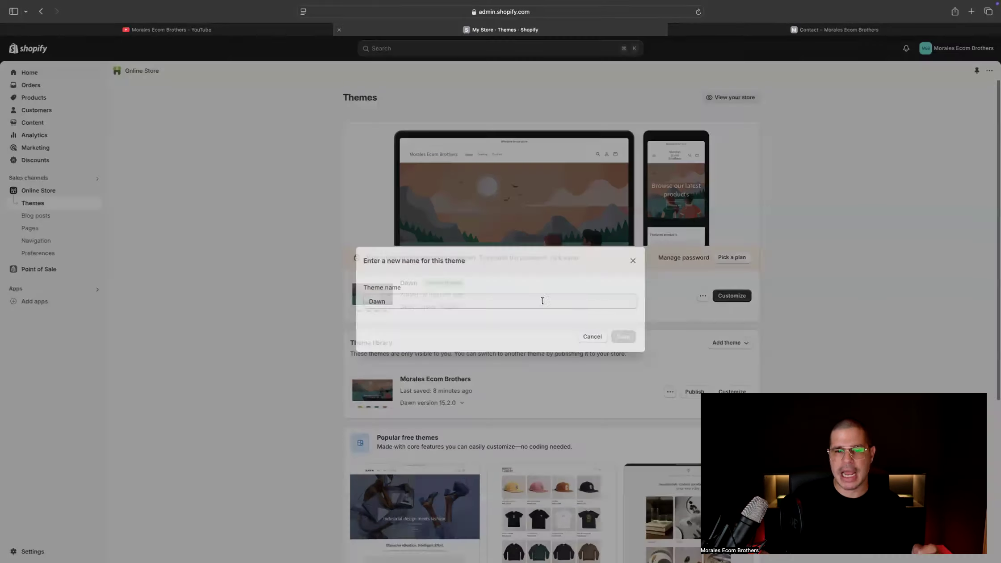
{"action": "left_click", "coordinate": [428, 302]}
{"action": "type", "text": "Morales Ecom Brothers"}
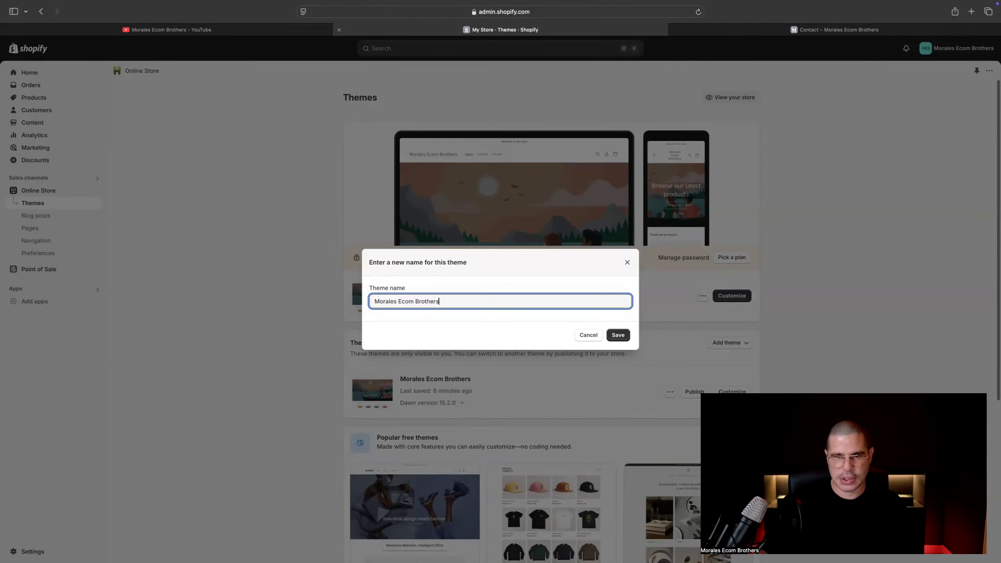
{"action": "left_click", "coordinate": [613, 335]}
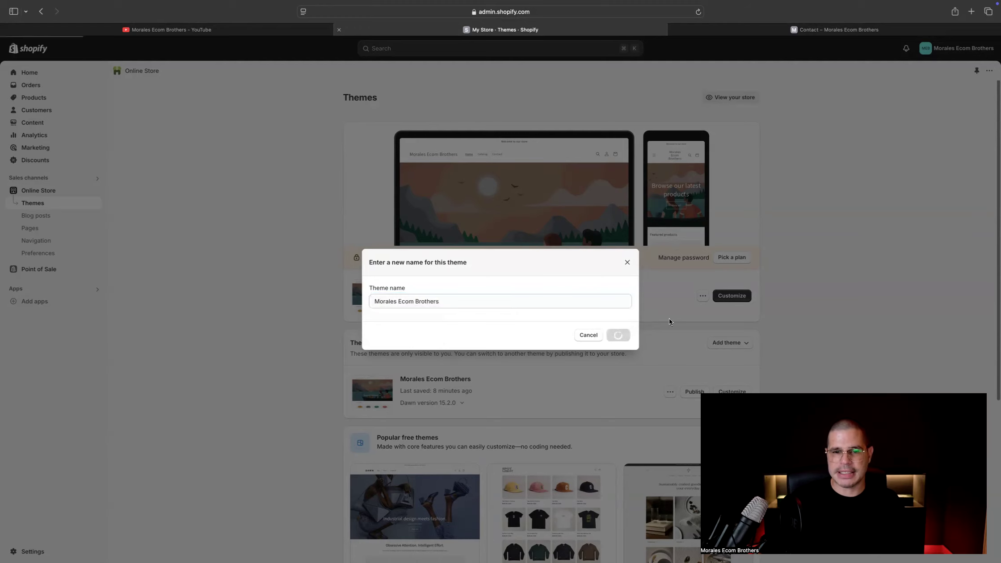
Remove the unpublished Morales Ecom Brothers theme from the theme library
{"action": "left_click", "coordinate": [668, 392]}
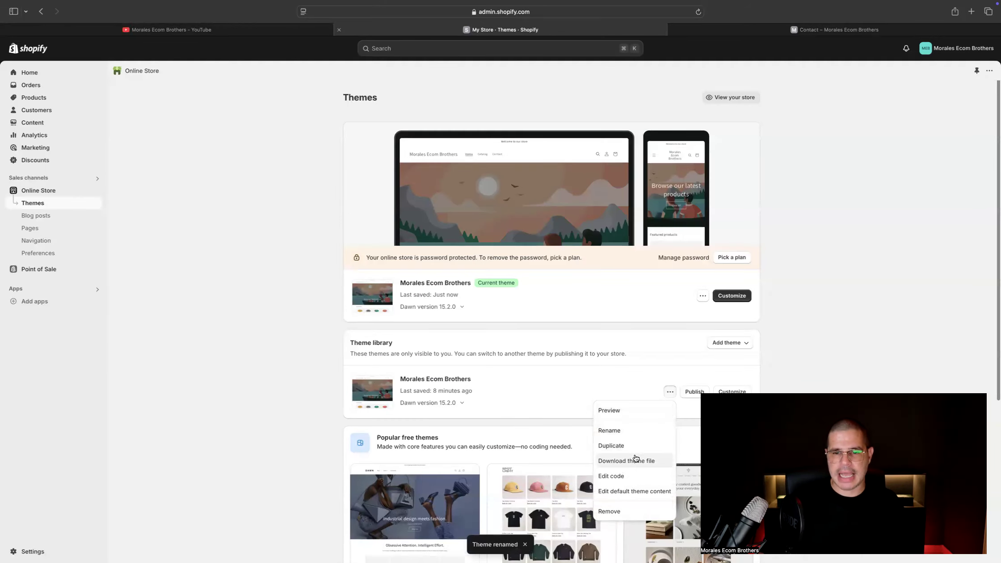
{"action": "left_click", "coordinate": [616, 512]}
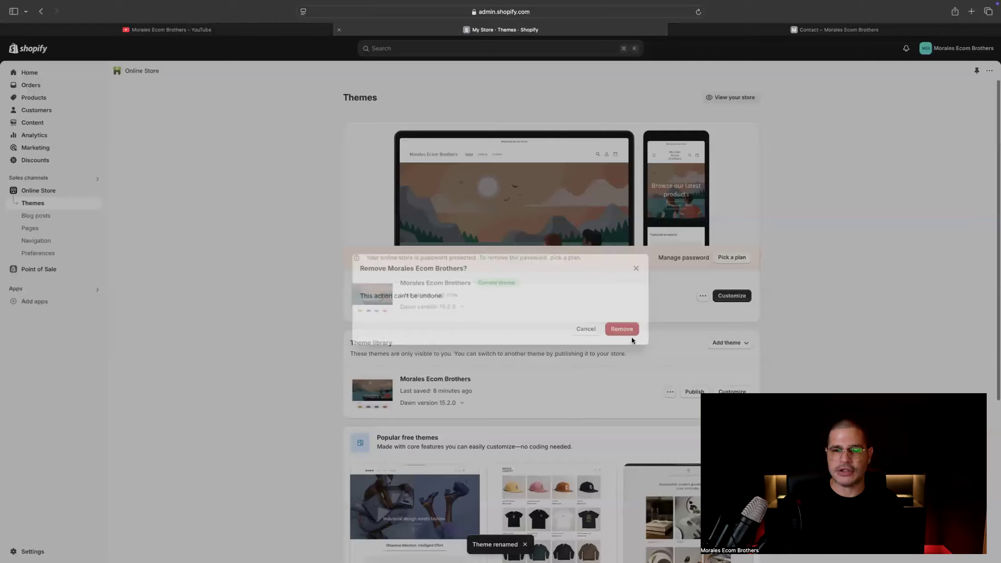
{"action": "left_click", "coordinate": [609, 325]}
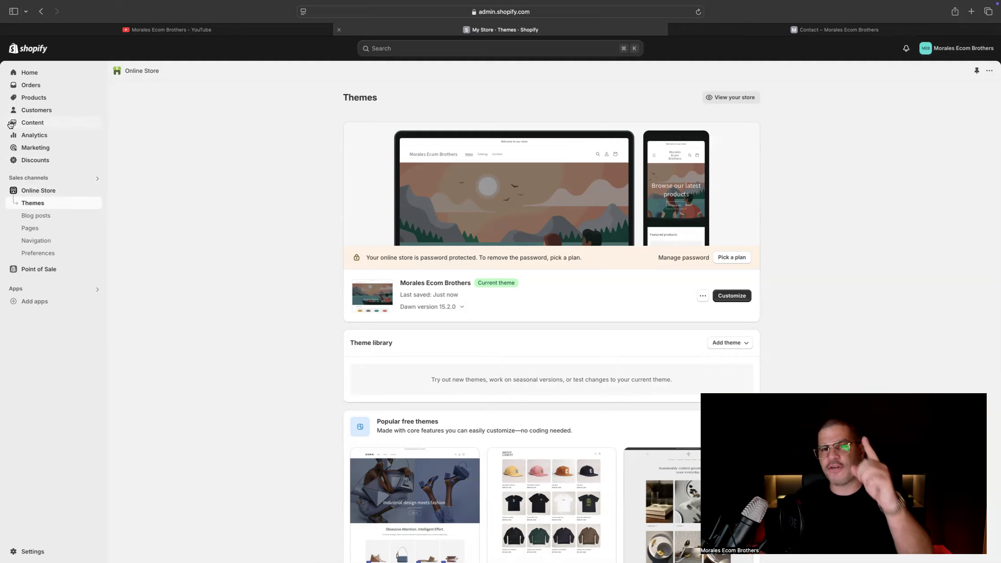
Switch to the Morales Ecom Brothers channel page on YouTube
{"action": "left_click", "coordinate": [163, 31]}
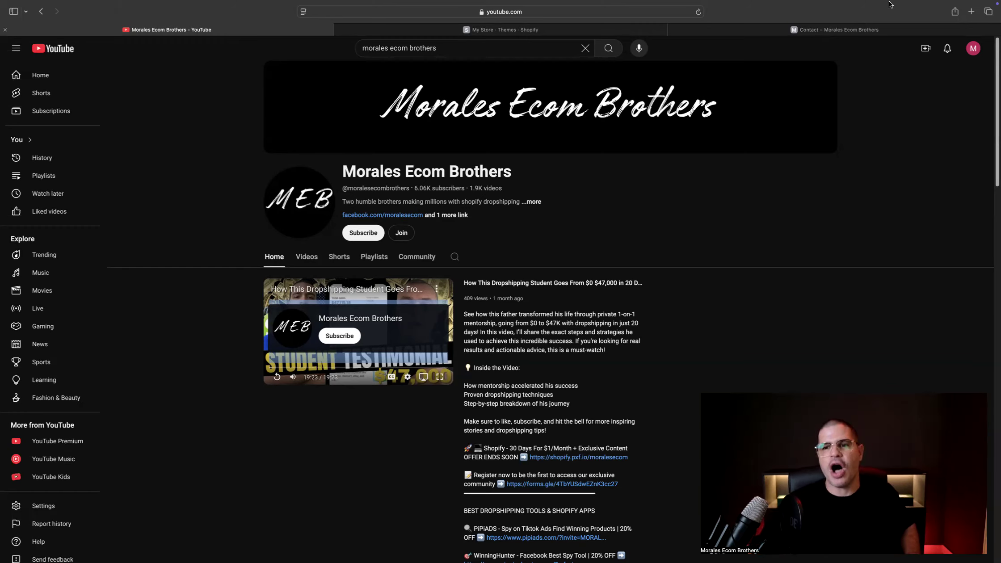
{"action": "mouse_move", "coordinate": [866, 9]}
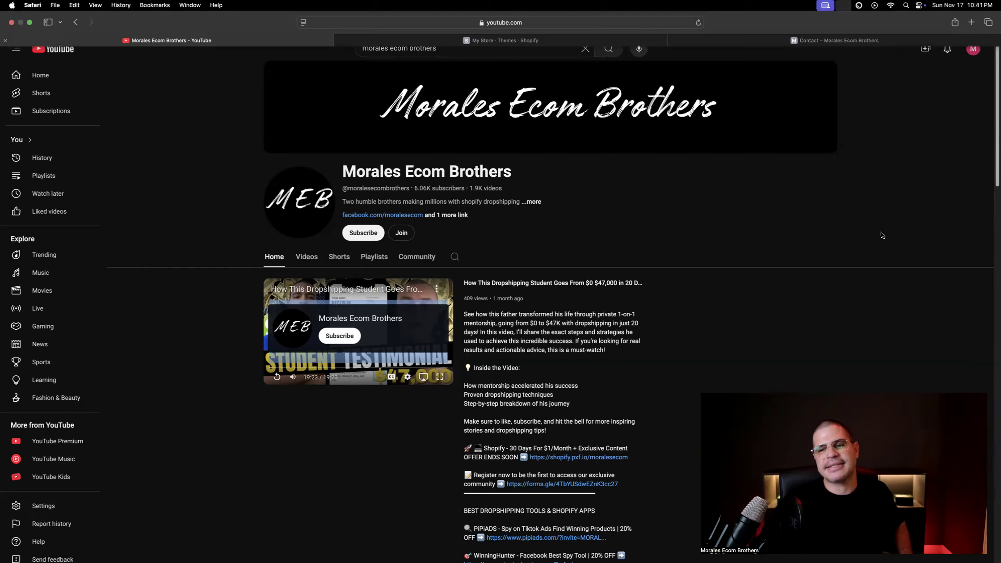